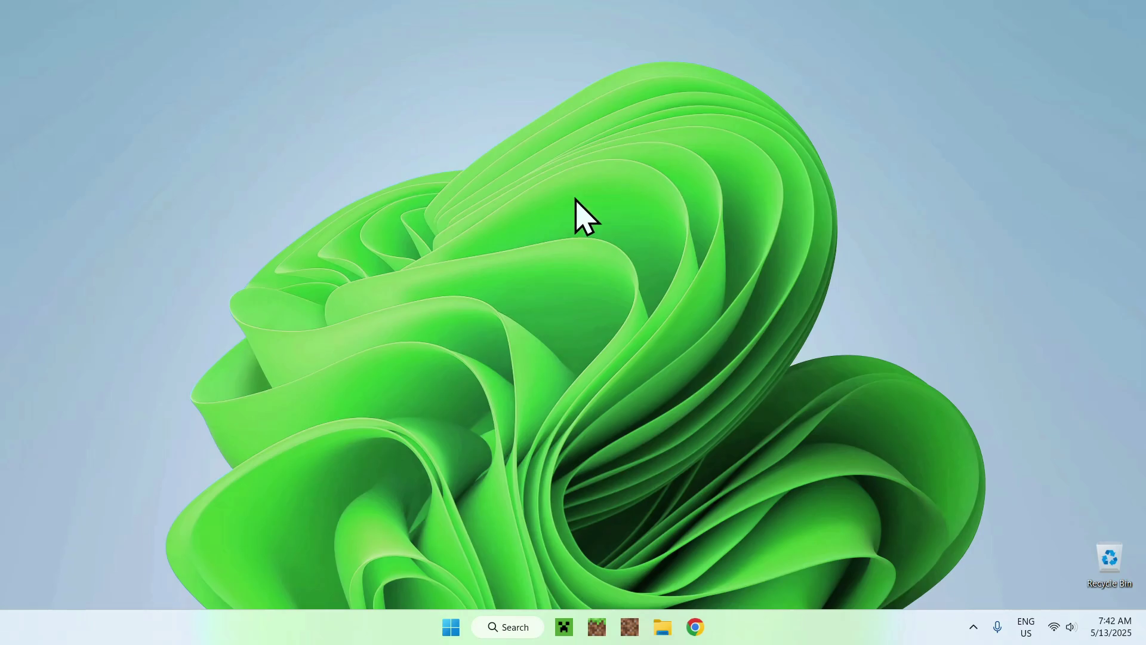
In a new Chrome window, search Google for 'Modrinth' and open modrinth.com
click(695, 626)
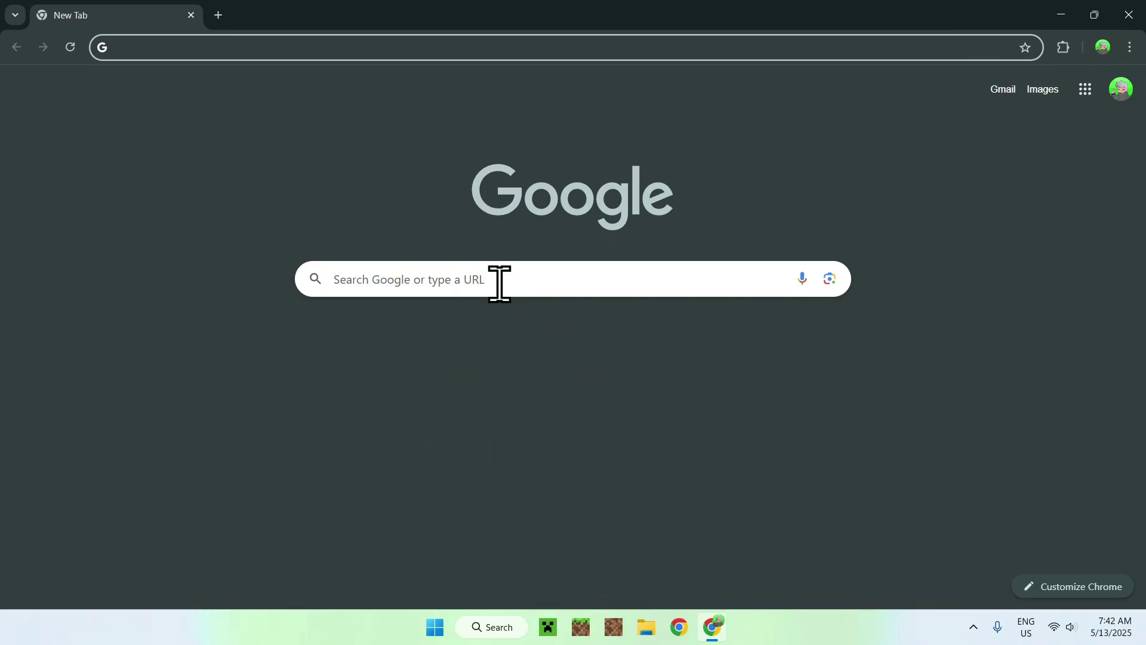
click(475, 279)
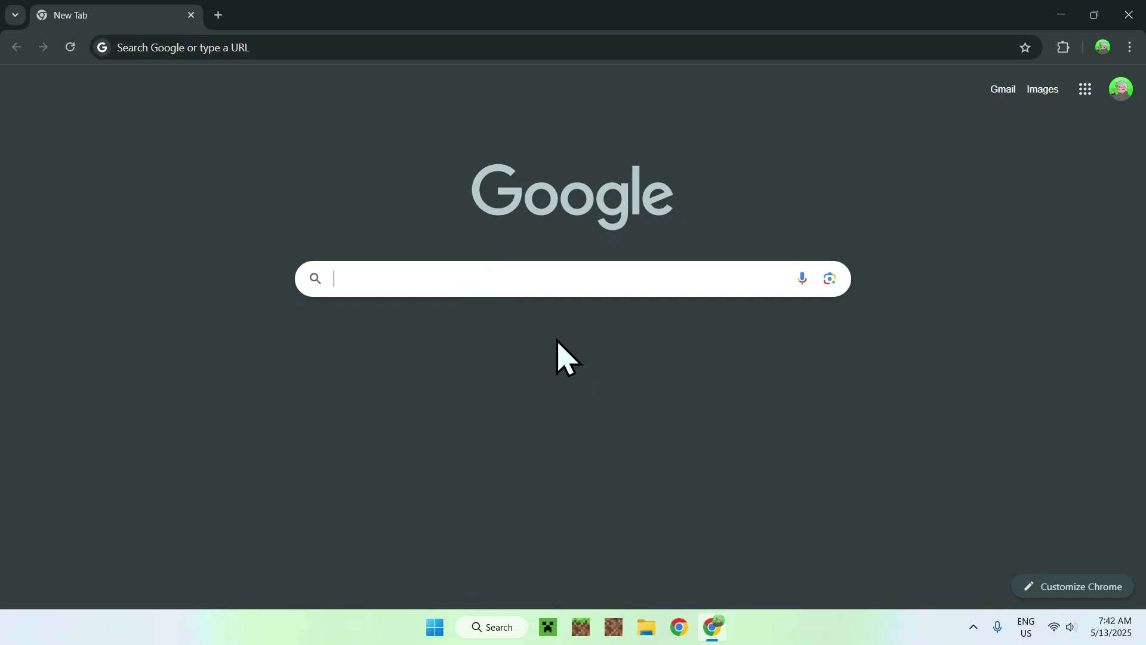
text(Modrinth)
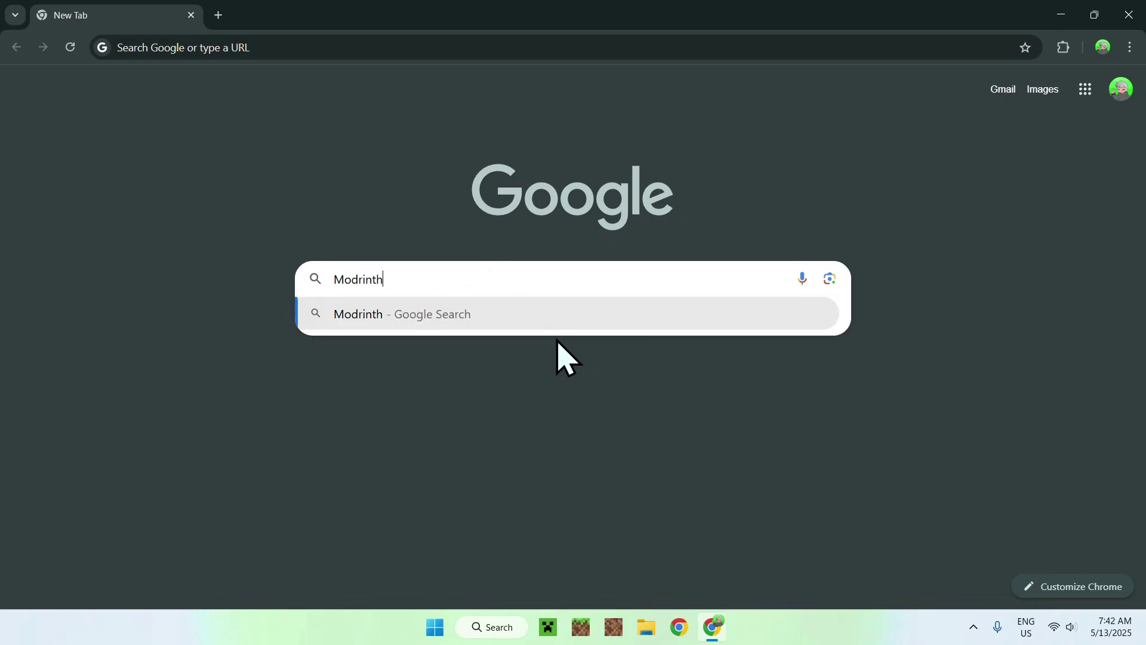
key(Return)
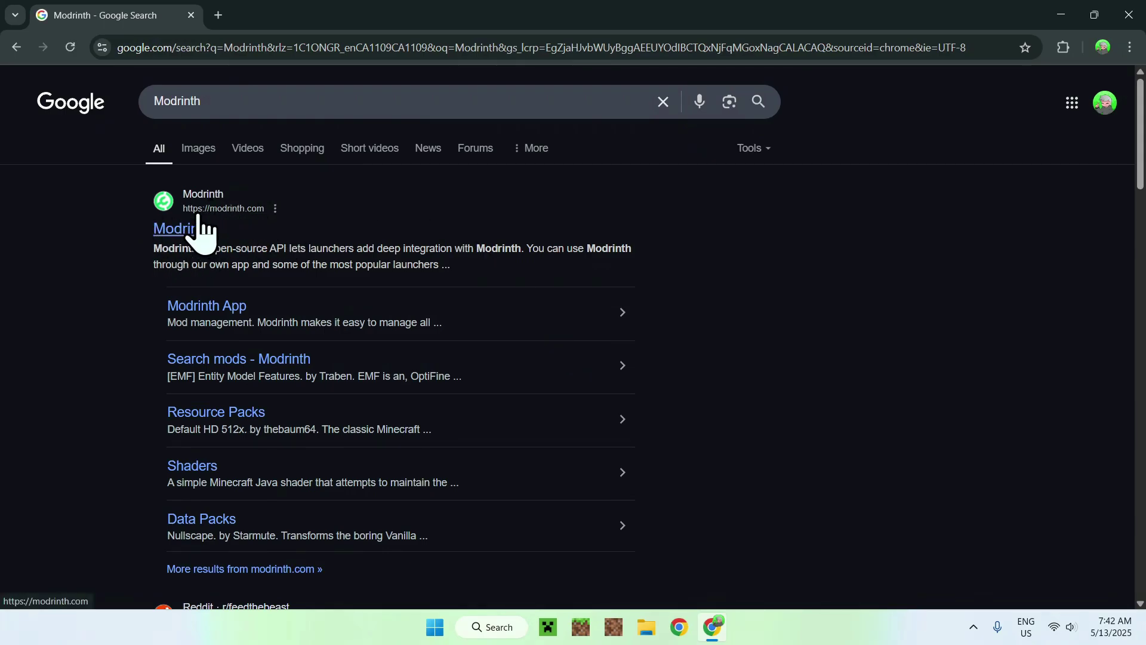
click(182, 229)
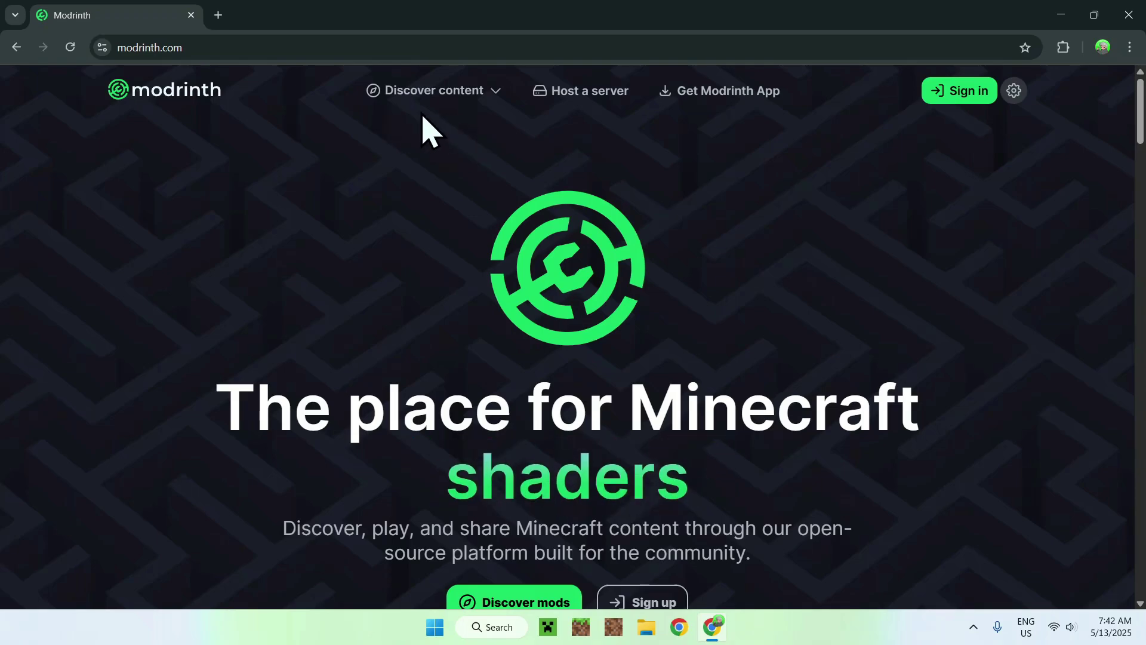
Go to Modrinth's Mods catalogue and search it for 'Controlify'
click(426, 96)
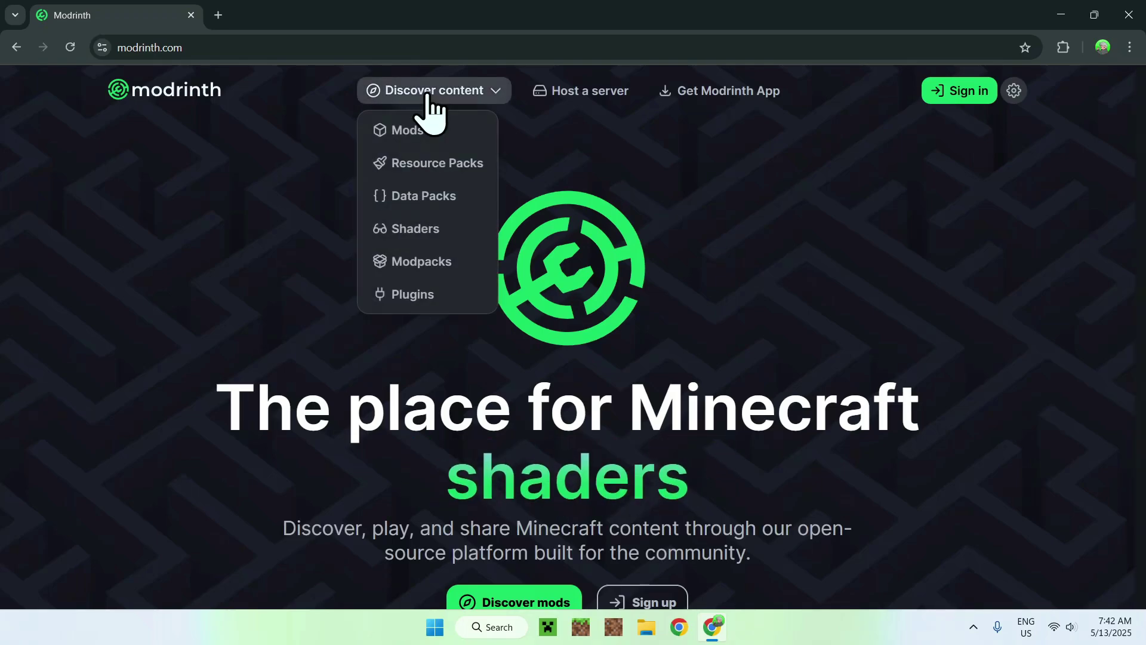
click(449, 132)
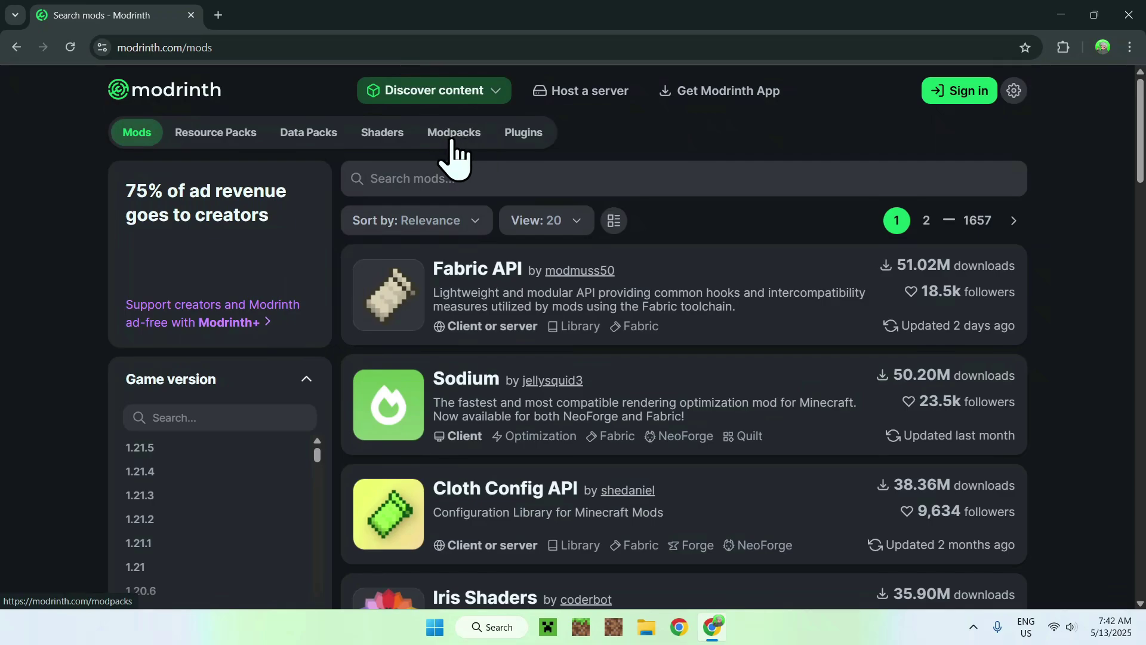
click(485, 179)
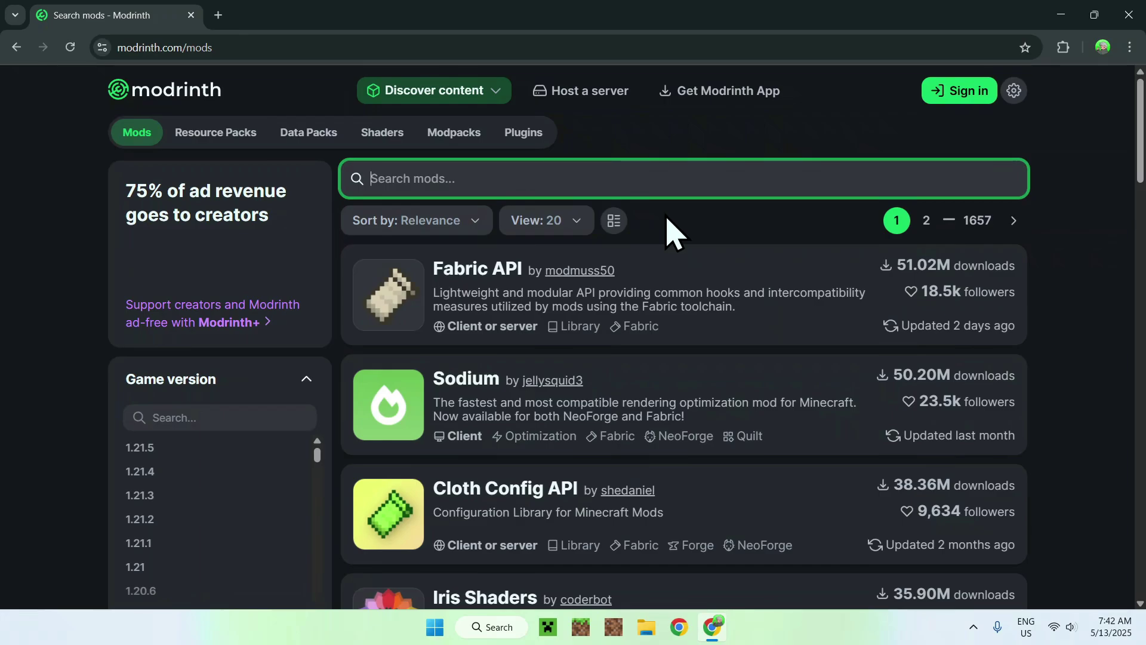
text(Controlif)
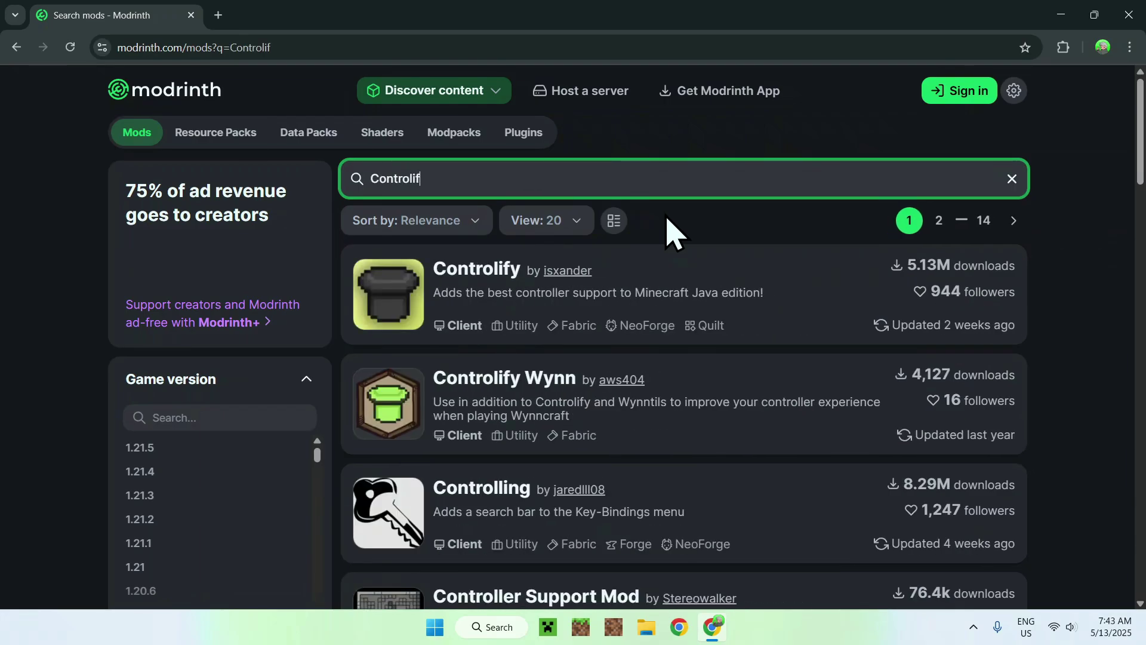
text(y)
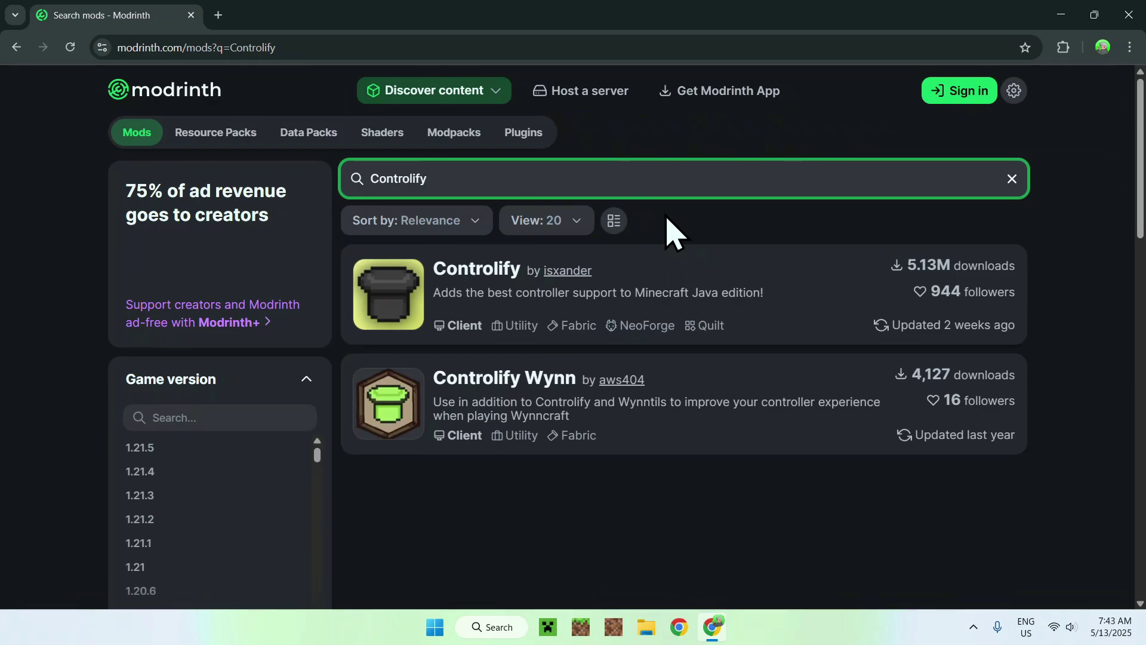
Filter Controlify's versions to 1.21.5 and Fabric, download 2.1.2, and open its details page
click(472, 269)
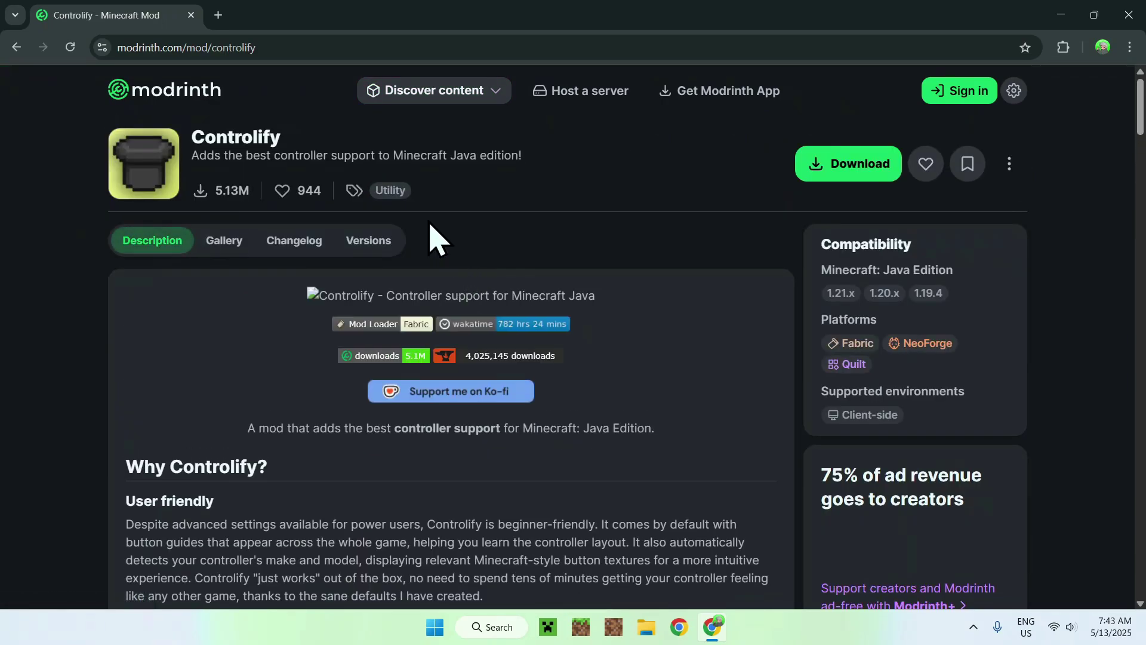
click(369, 241)
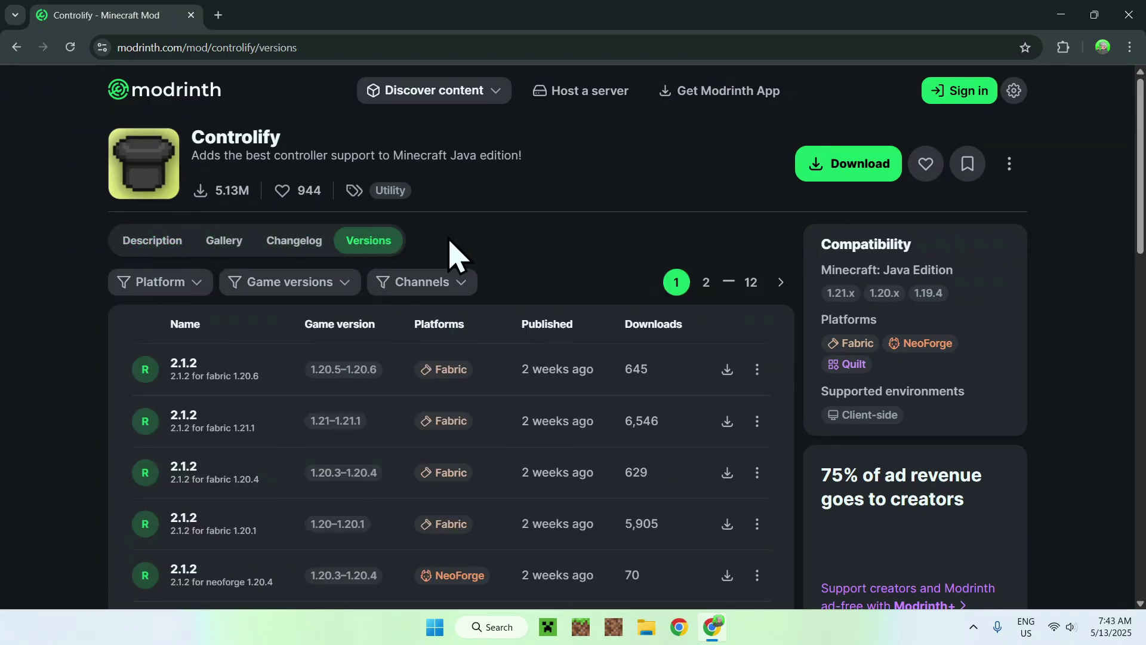
click(266, 283)
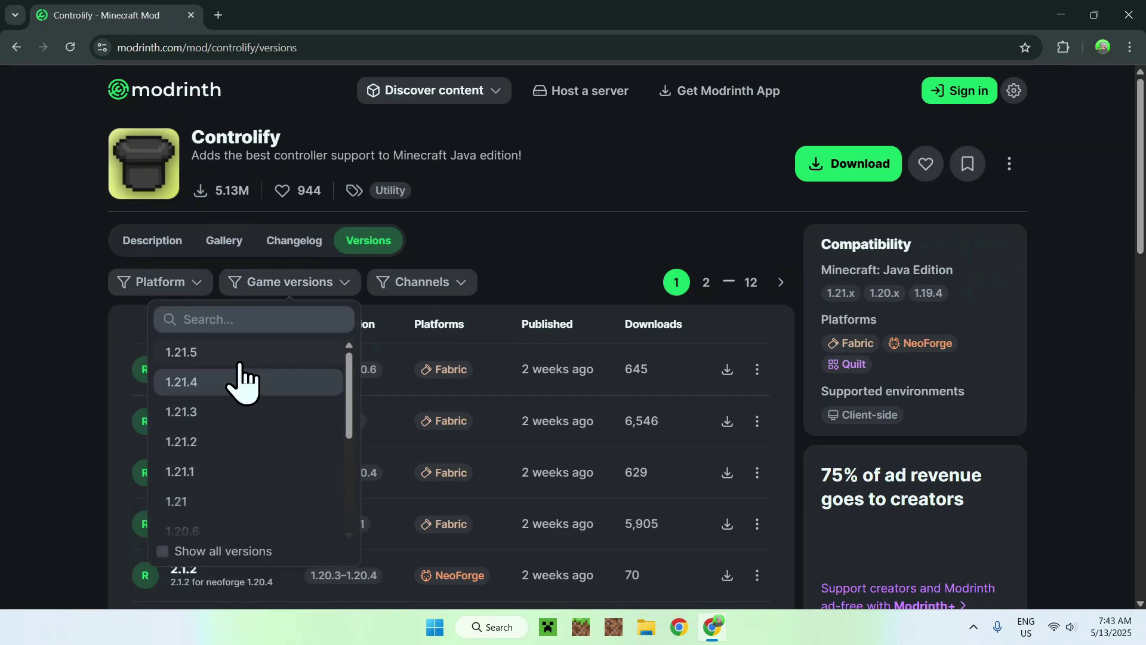
click(238, 353)
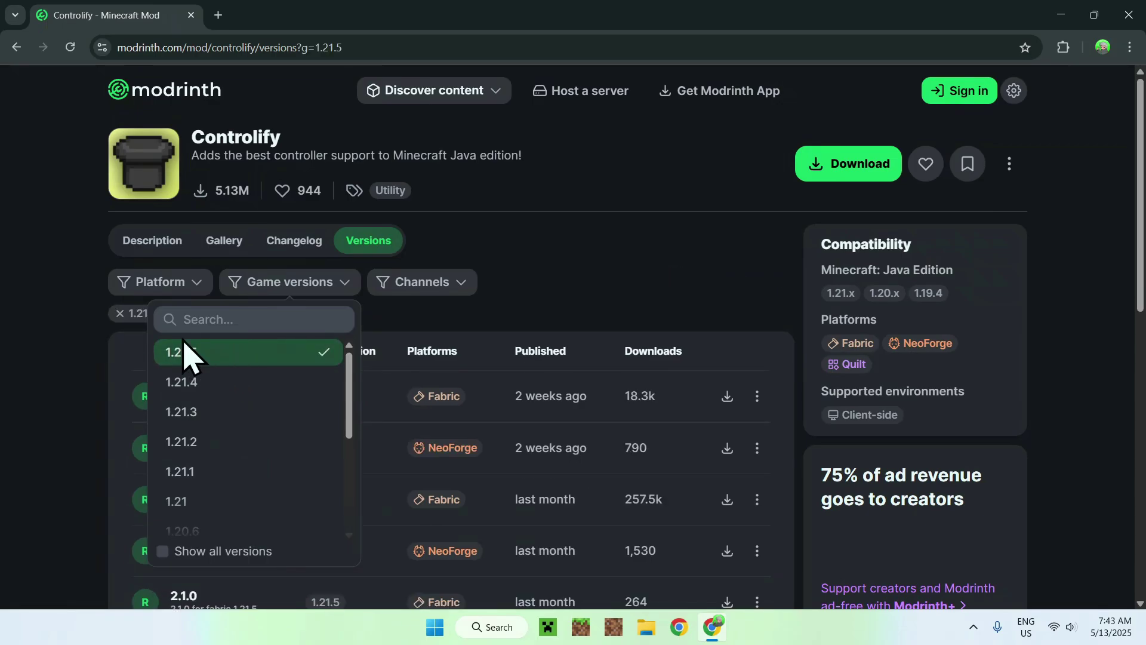
click(39, 327)
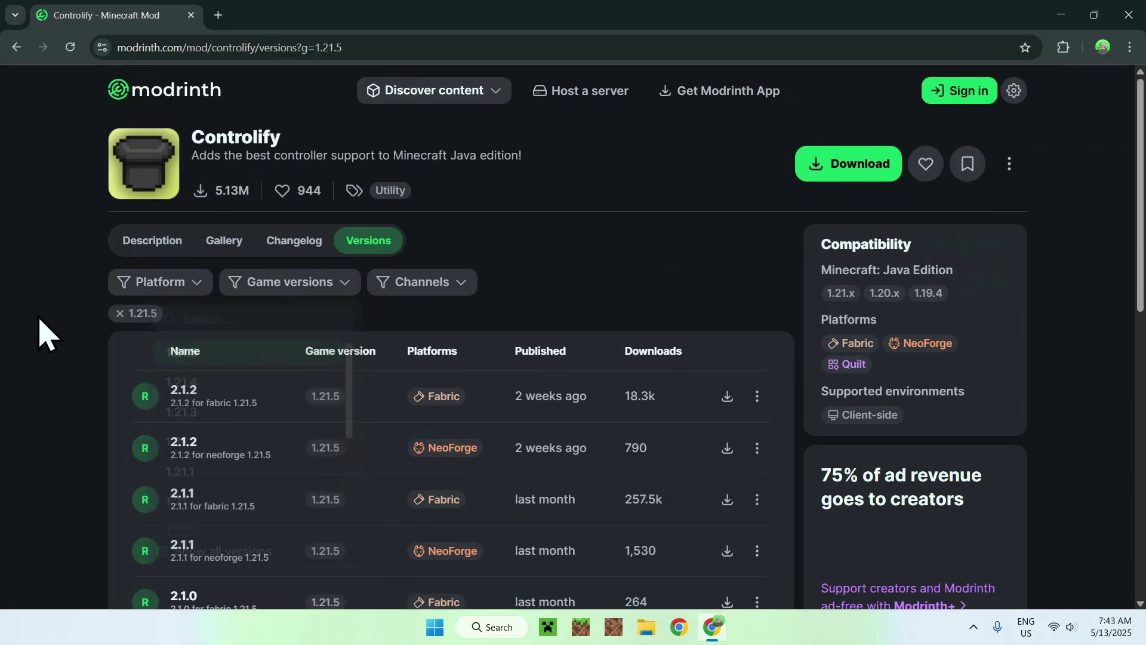
click(142, 288)
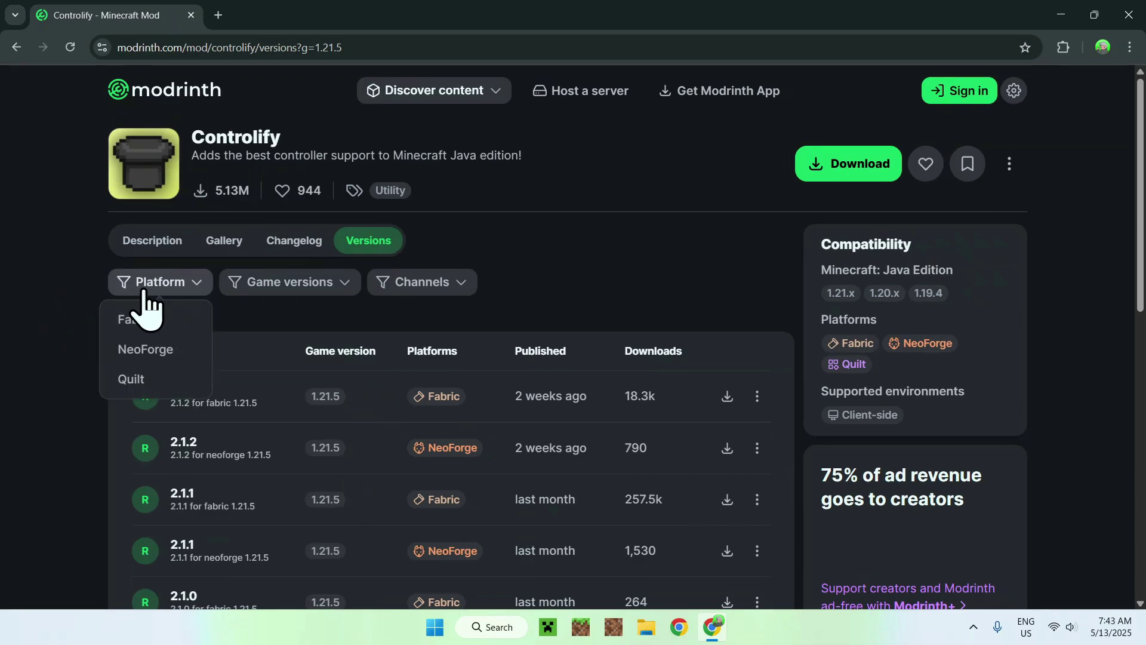
click(181, 319)
click(636, 276)
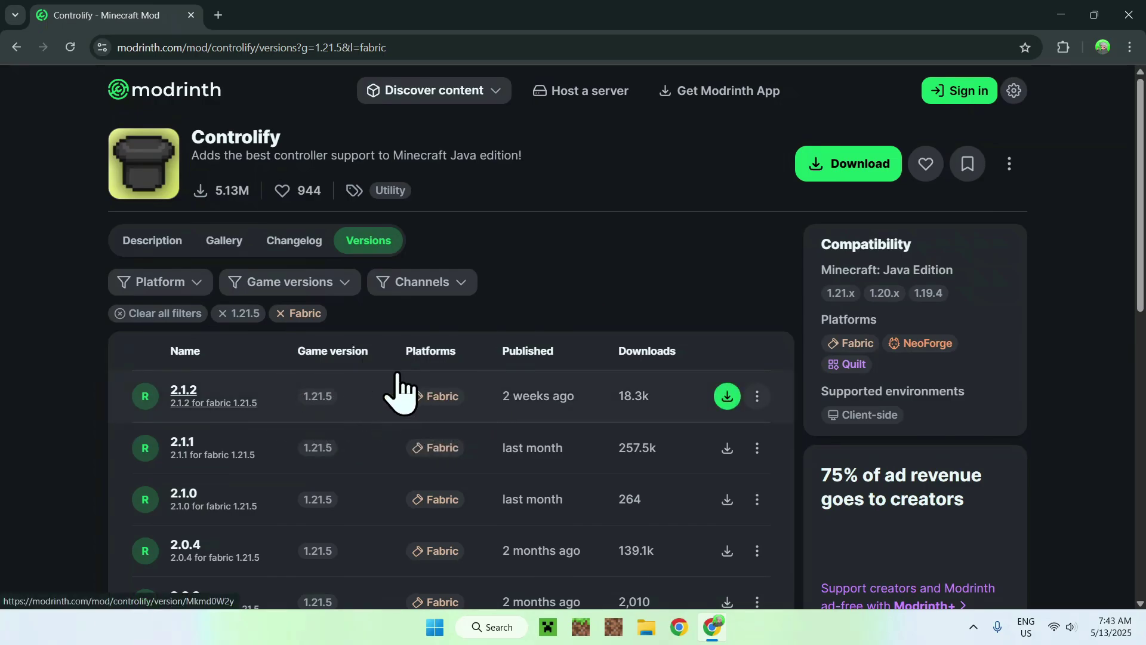
click(728, 398)
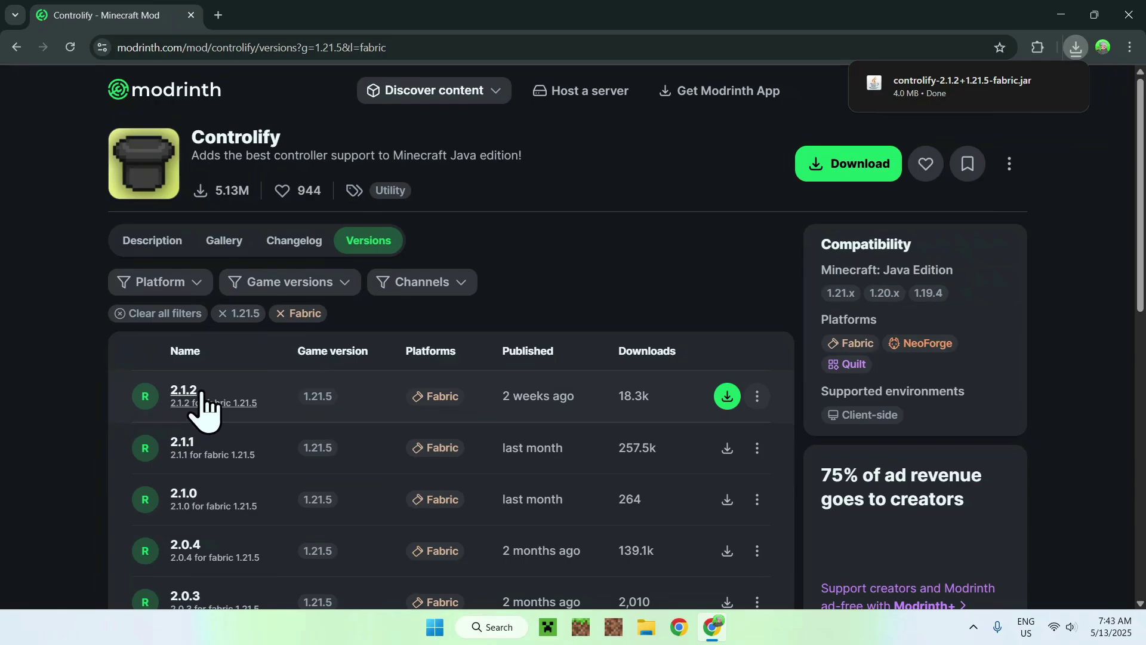
click(175, 397)
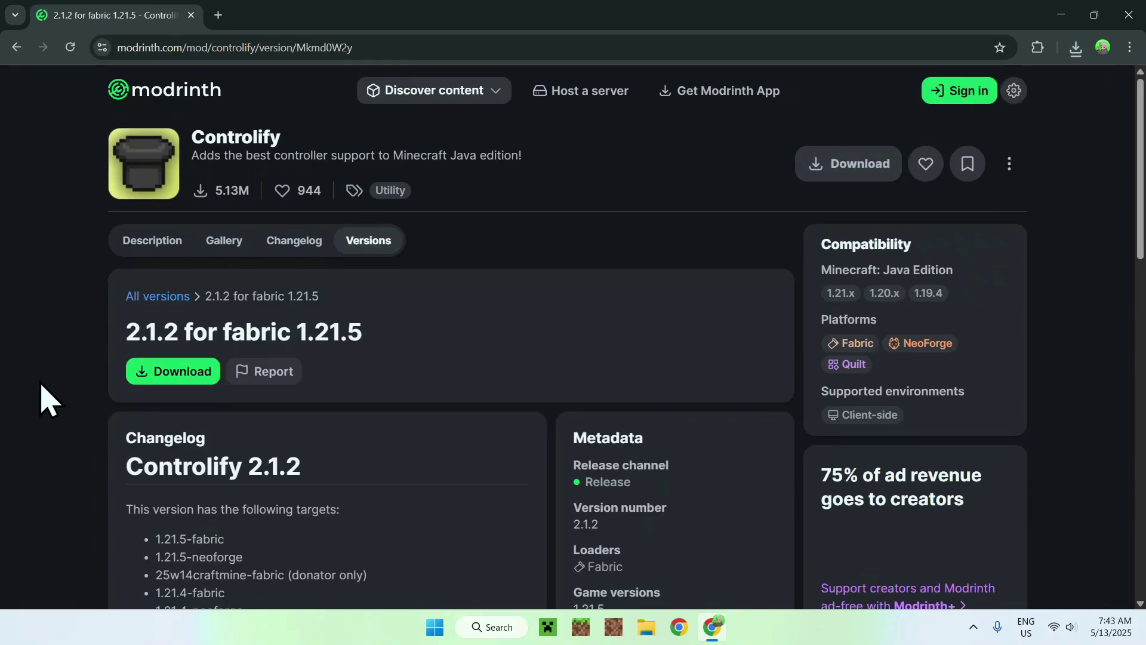
Open the Fabric API dependency, filter to 1.21.5, and download 0.124.0+1.21.5
scroll(45, 397, down, 10)
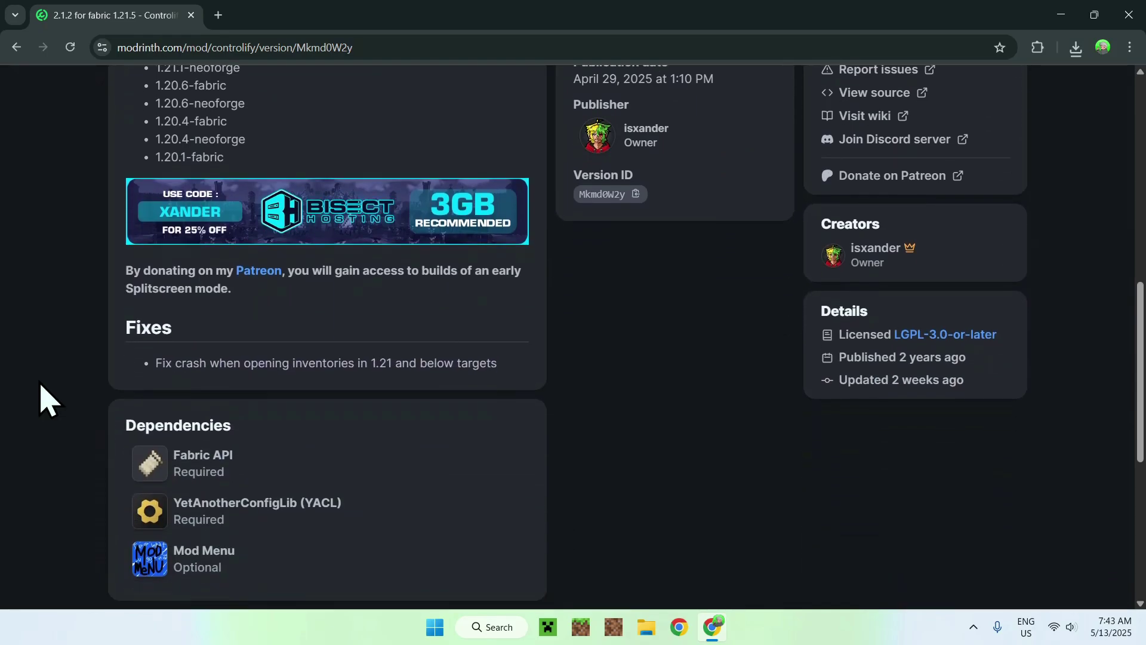
scroll(44, 399, down, 1)
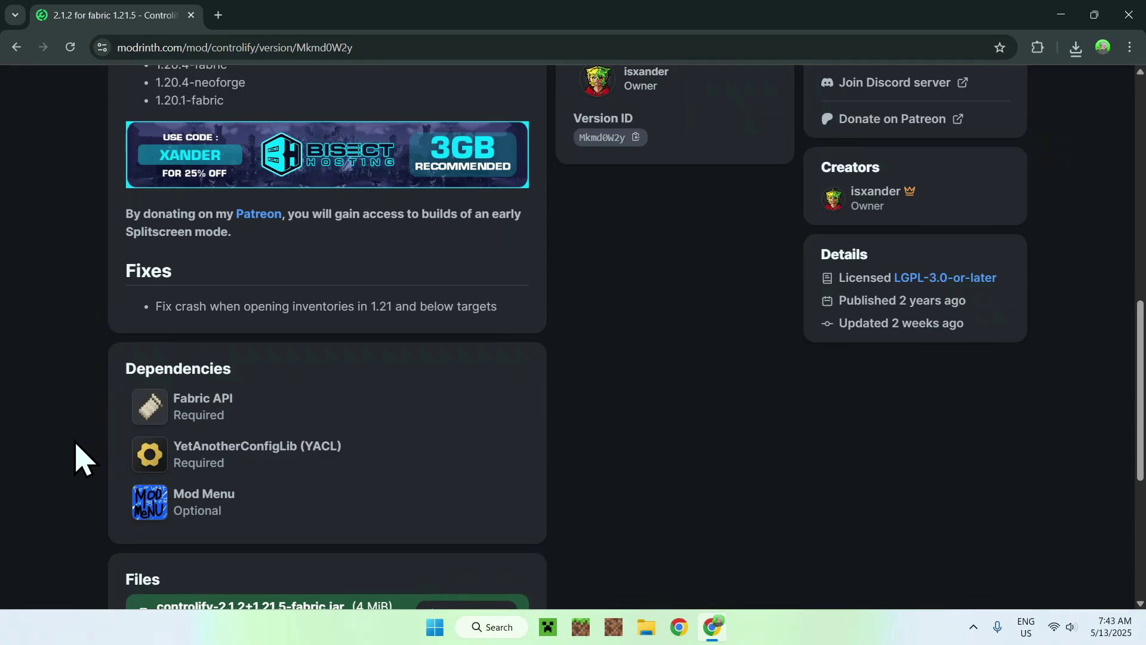
click(267, 417)
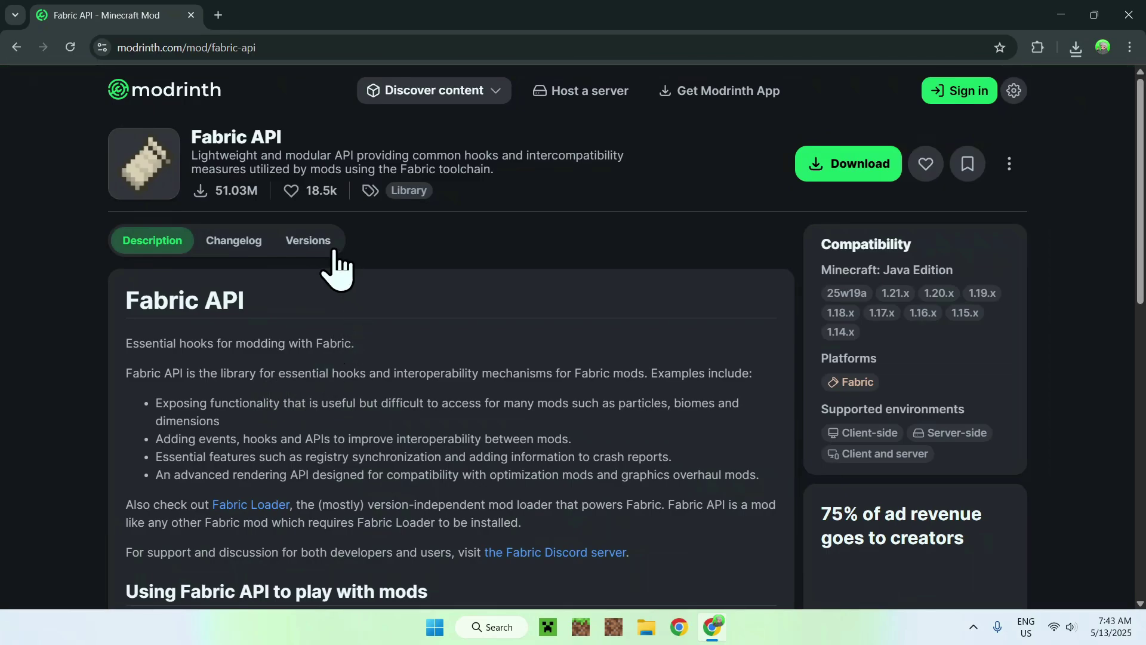
click(304, 240)
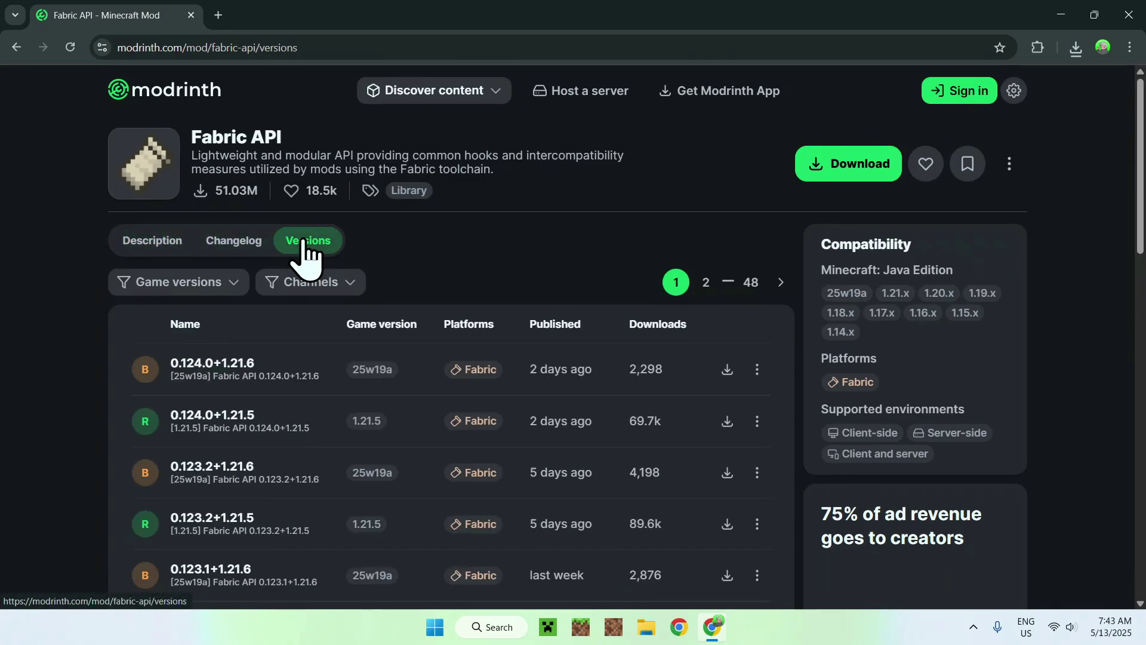
click(163, 290)
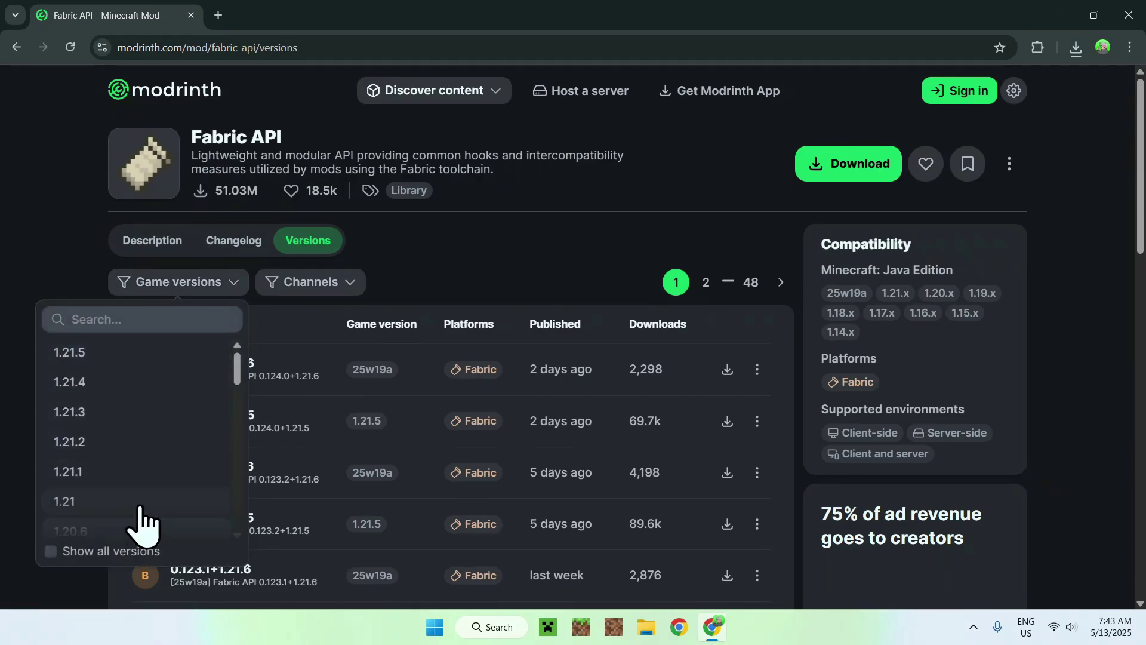
click(144, 353)
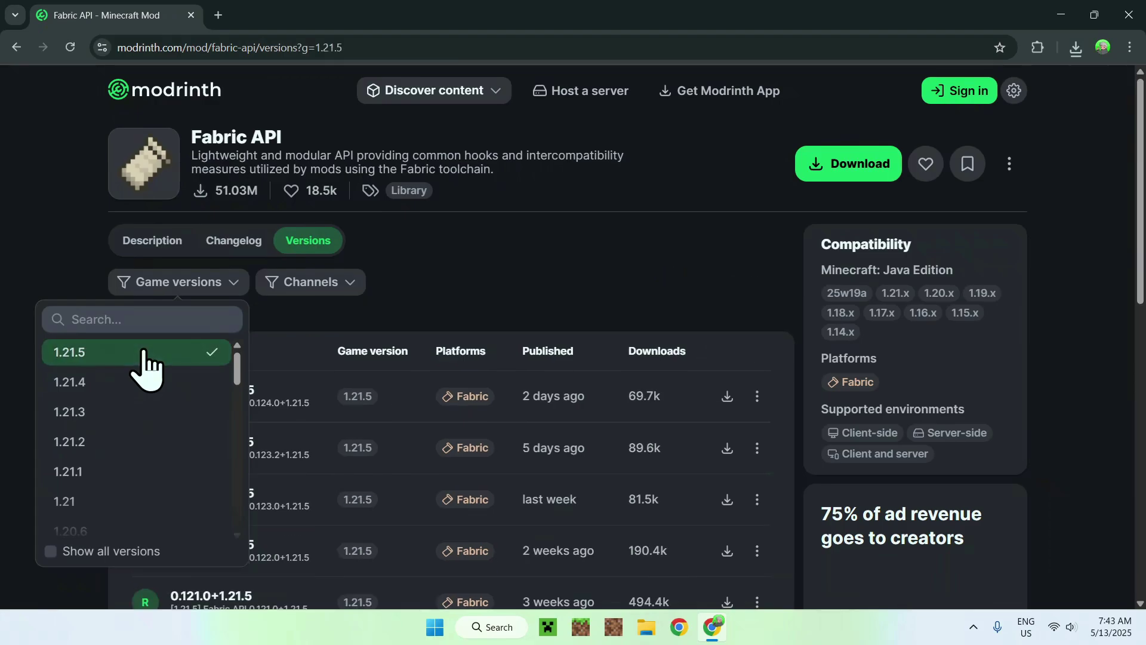
click(477, 256)
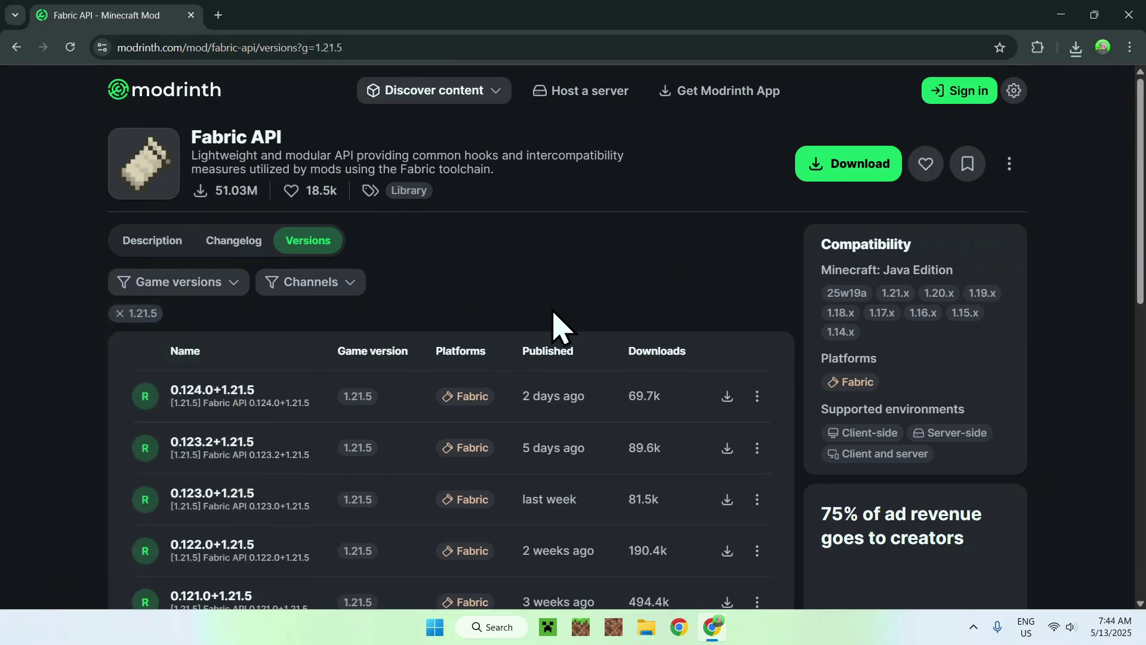
click(727, 396)
Return to Controlify 2.1.2, open the YACL dependency, and filter its versions to 1.21.5
click(21, 53)
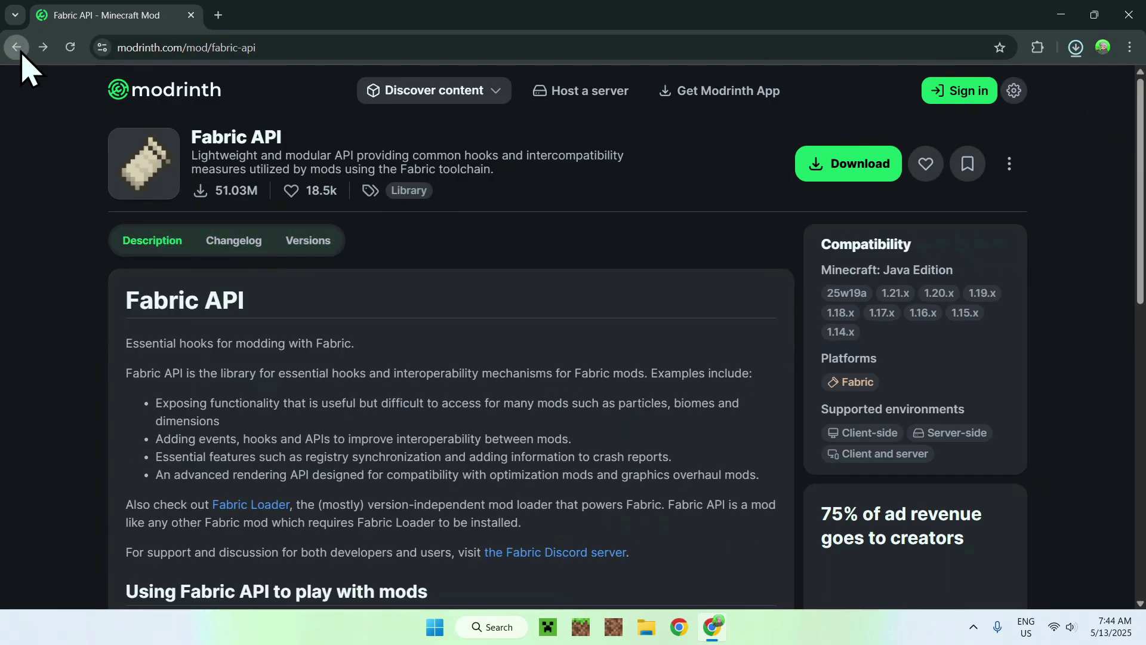
click(22, 52)
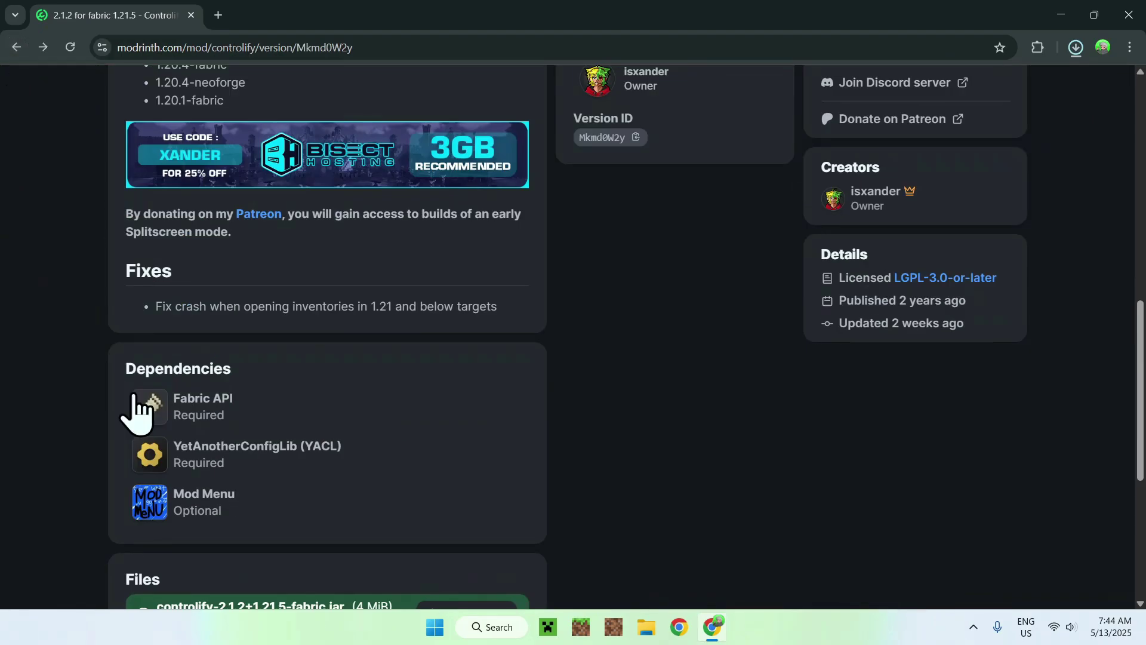
click(245, 458)
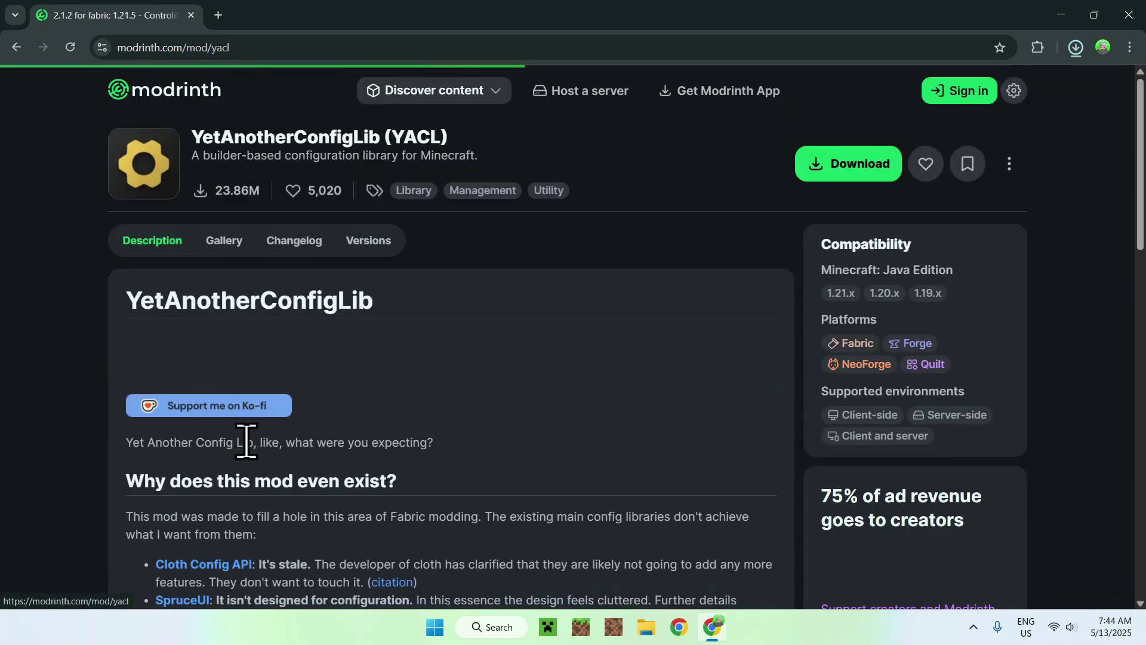
click(368, 241)
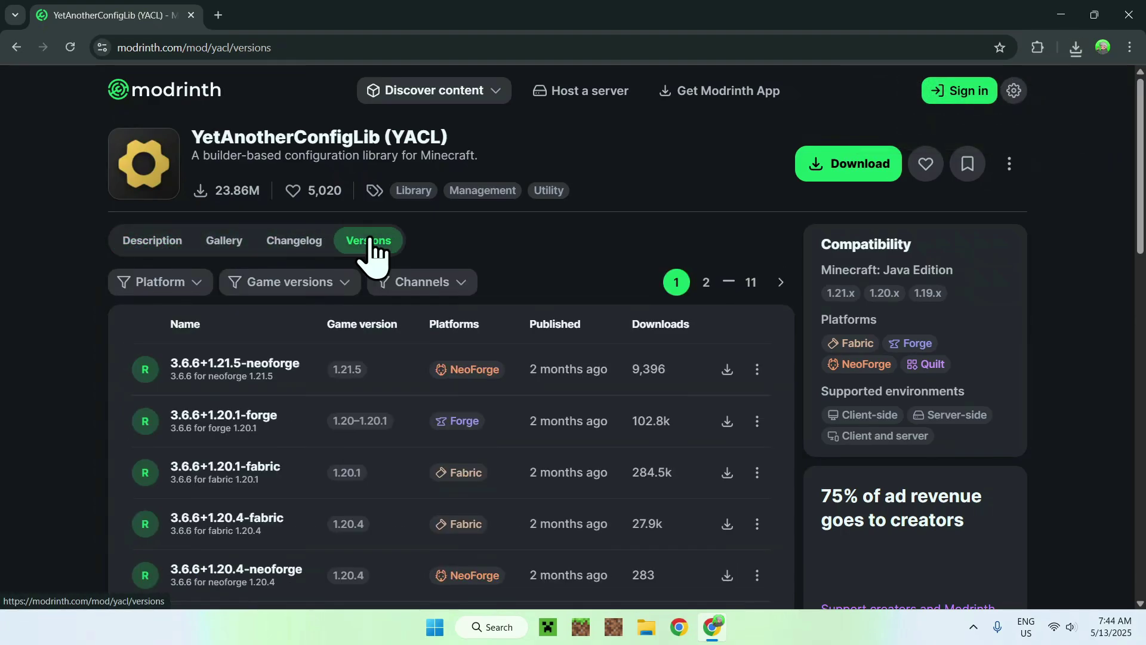
click(264, 293)
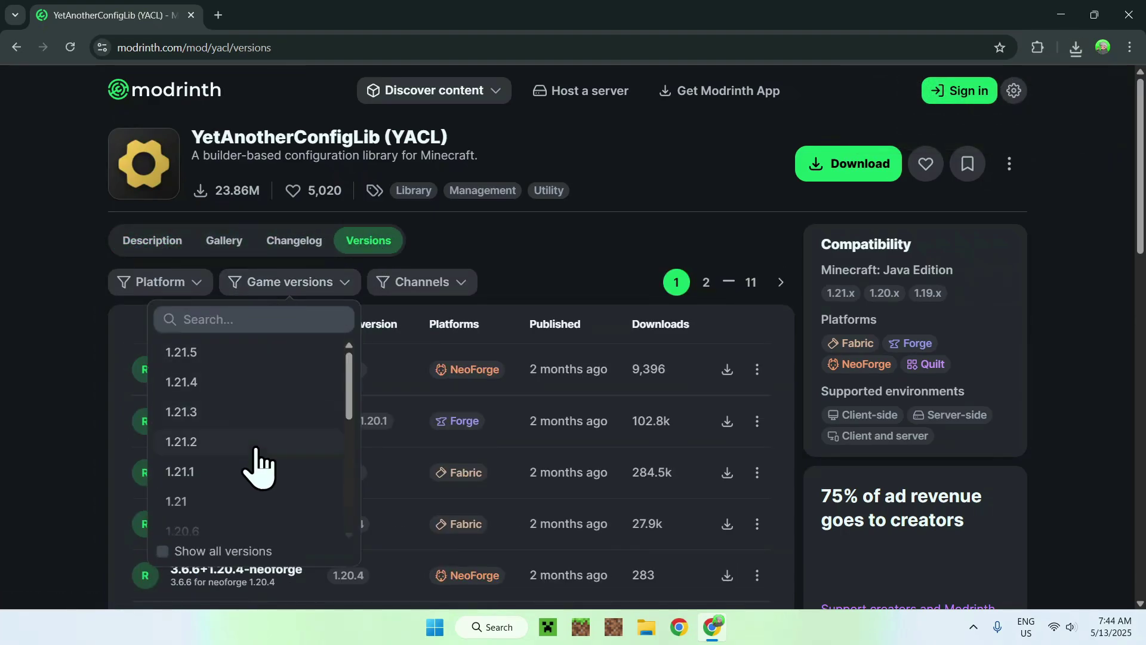
click(251, 358)
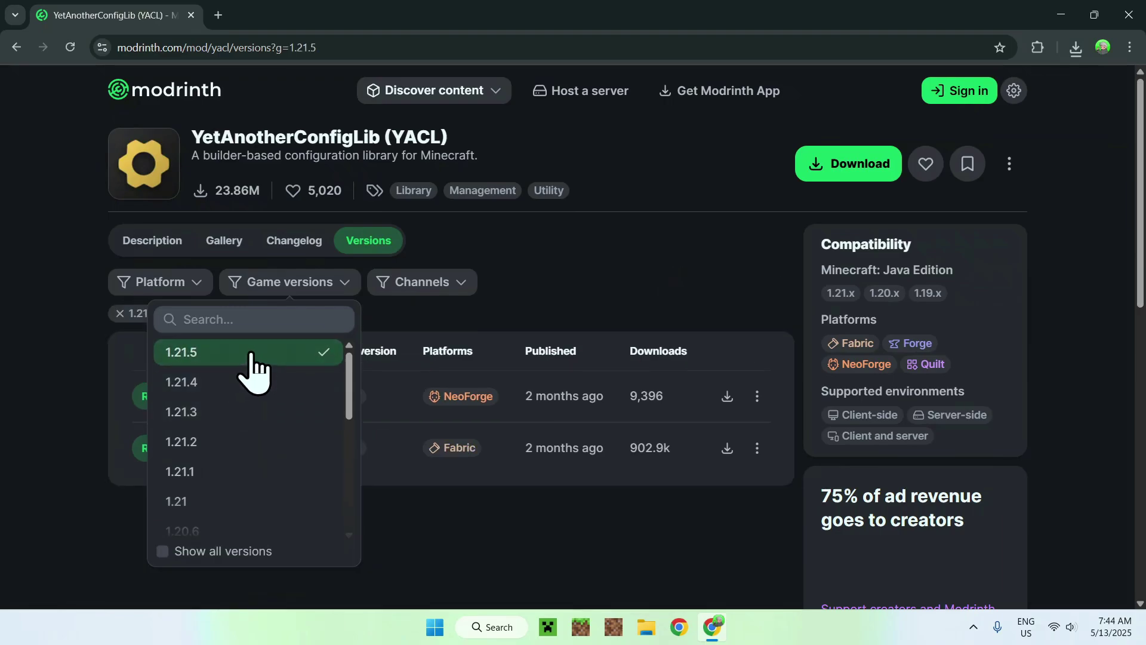
click(583, 281)
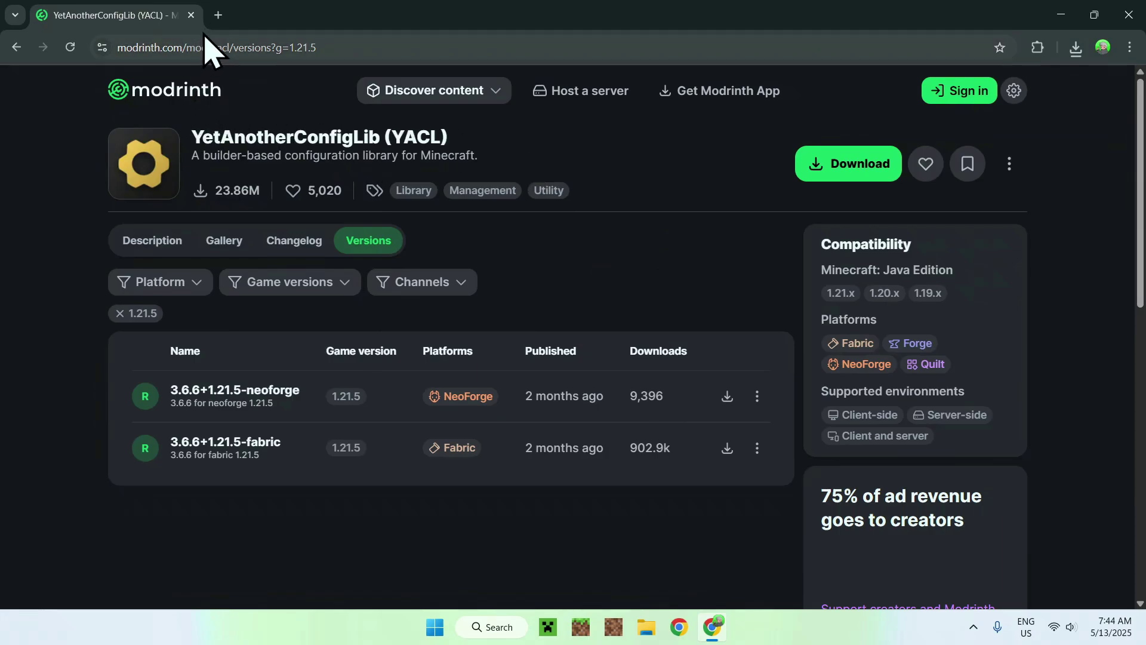
click(217, 14)
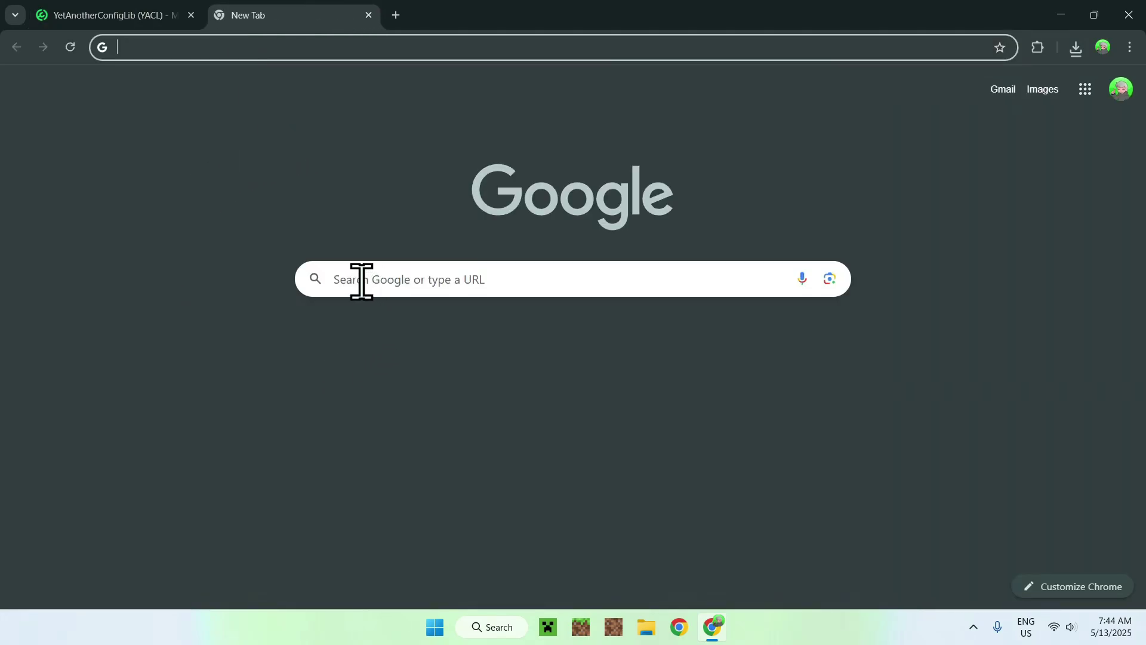
Search Google for 'Fabric Minecraft' and open the fabricmc.net site
click(363, 279)
text(Fa)
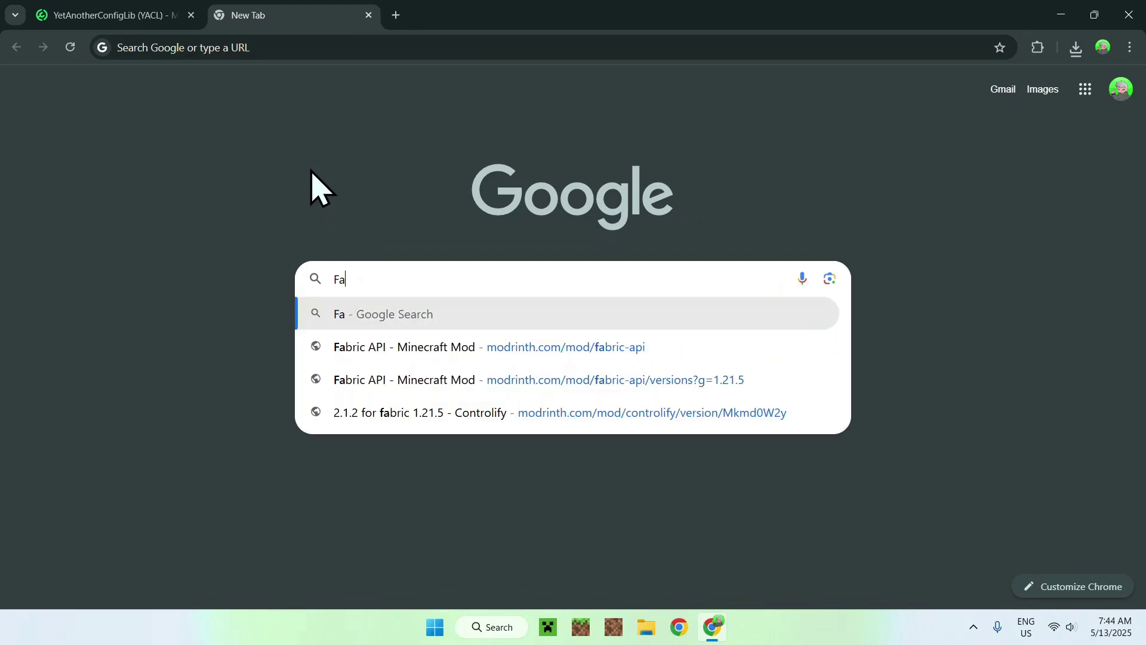
text(bric Minecraft)
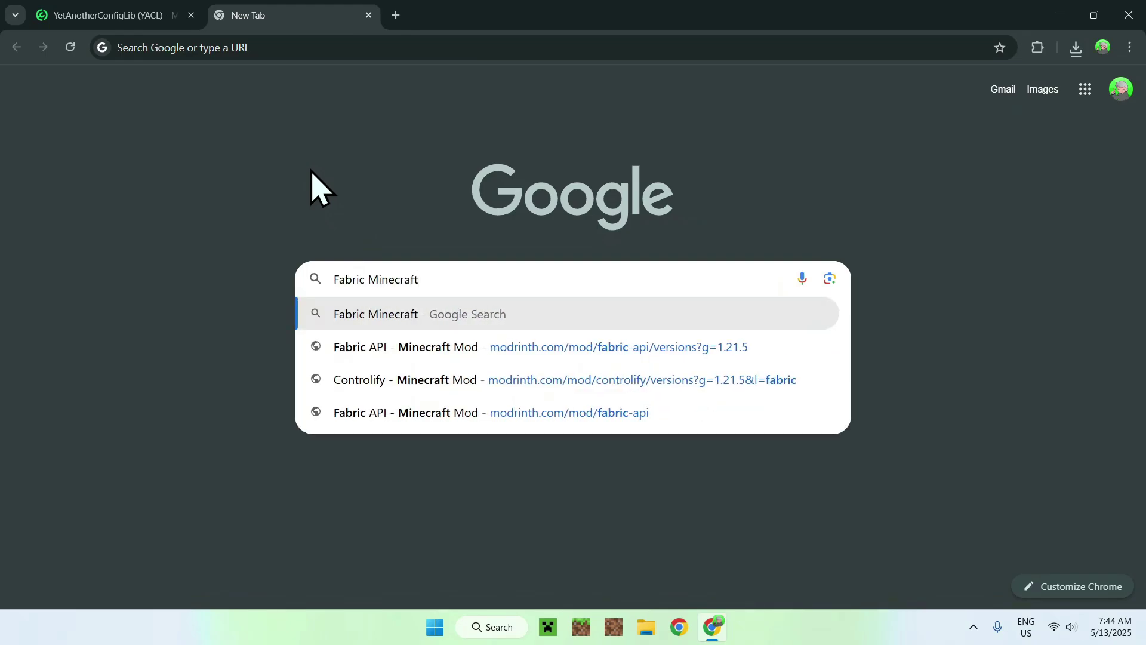
key(Return)
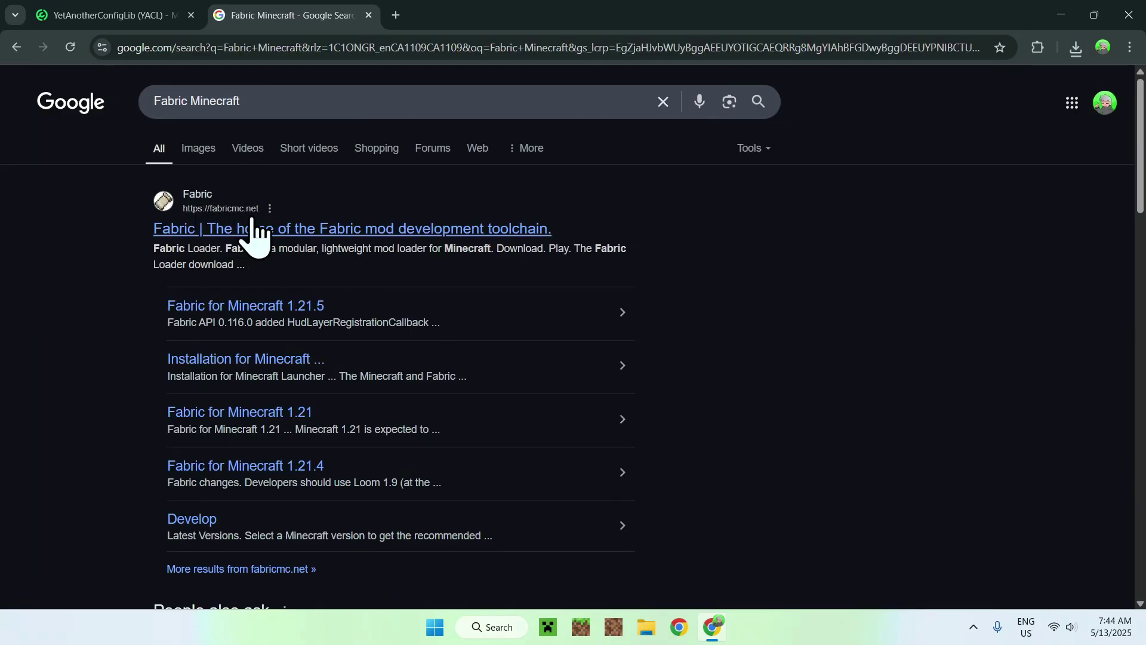
click(200, 229)
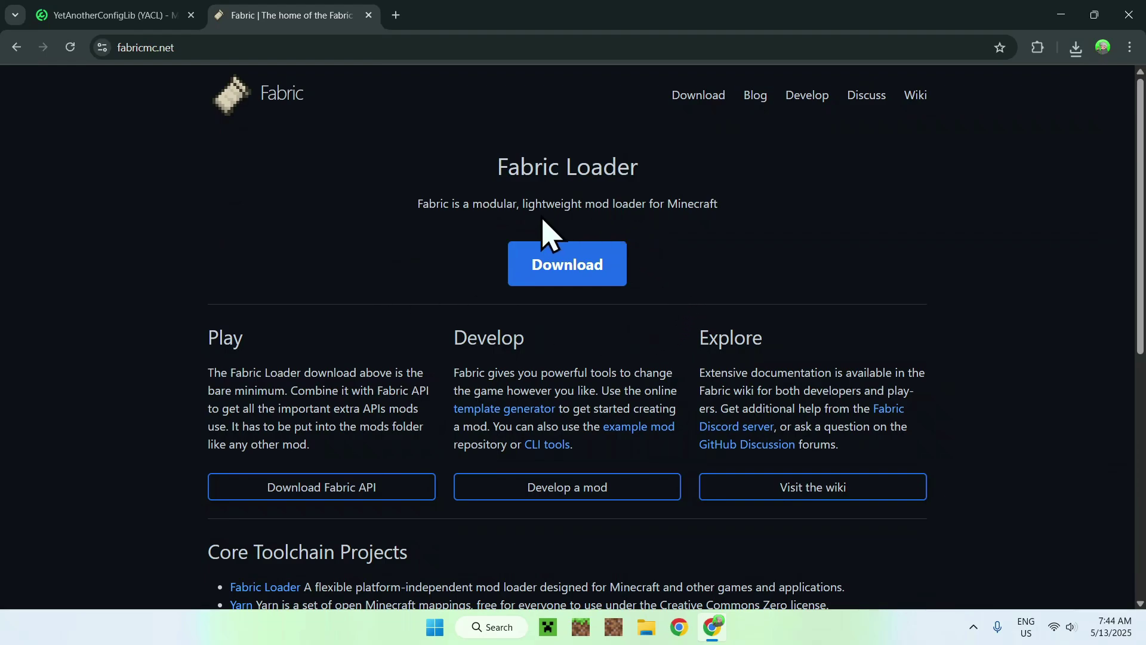
Download fabric-installer-1.0.3.exe for Windows from the Fabric Loader page, then close Chrome
click(558, 275)
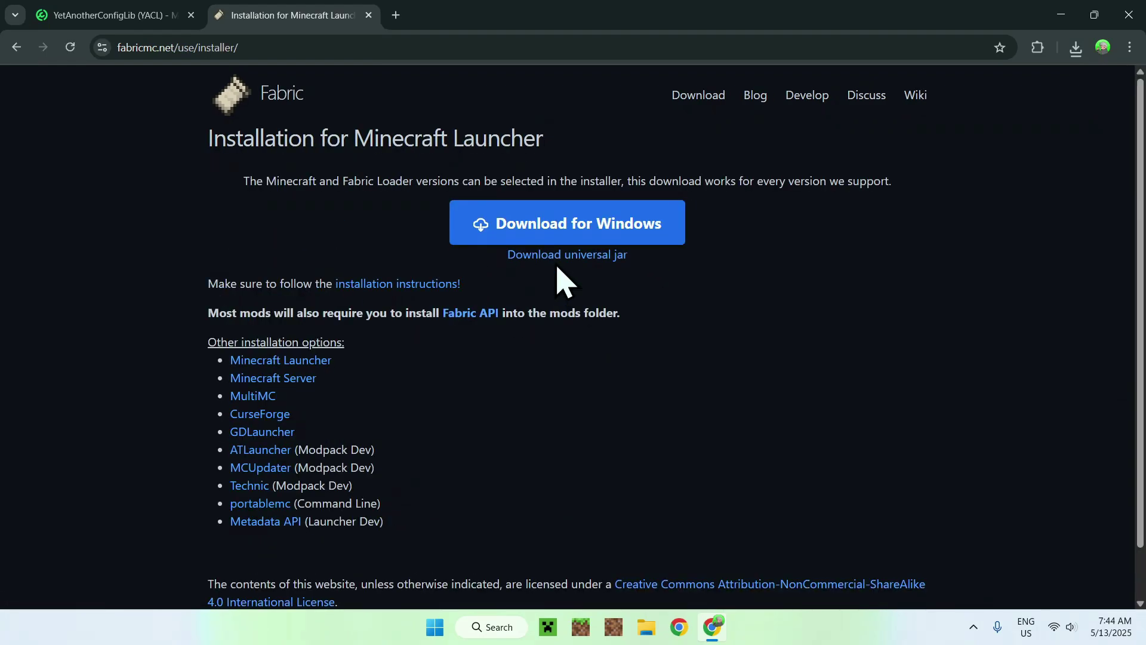
click(577, 234)
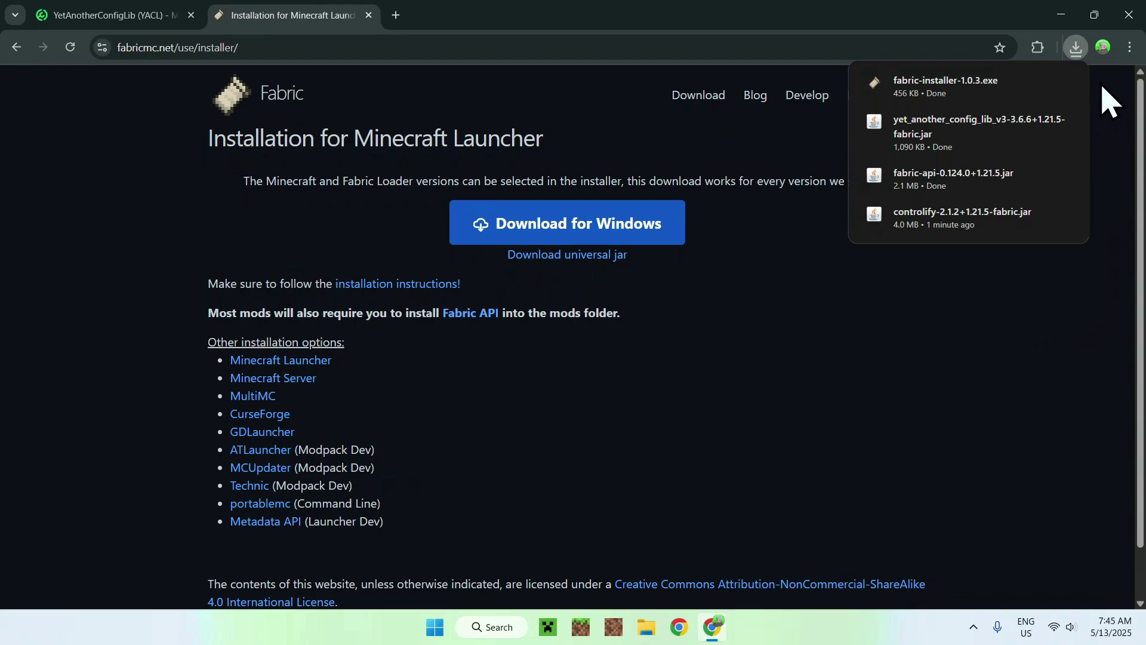
click(1128, 18)
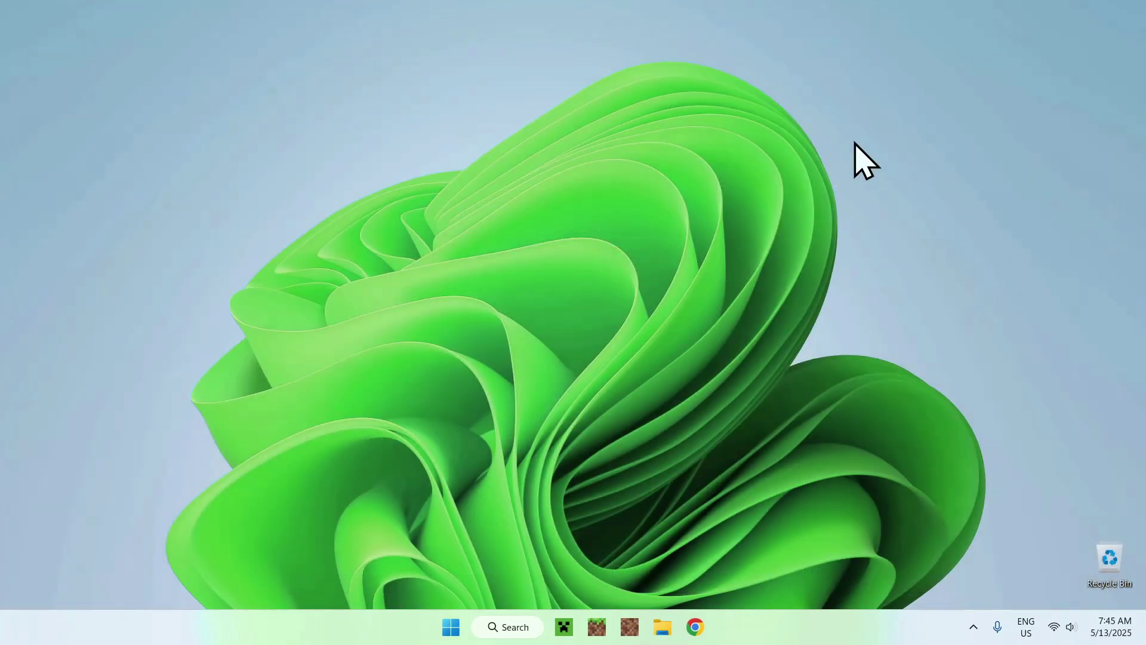
Run fabric-installer-1.0.3.exe from Downloads and install Fabric for Minecraft 1.21.5 with a launcher profile
click(661, 627)
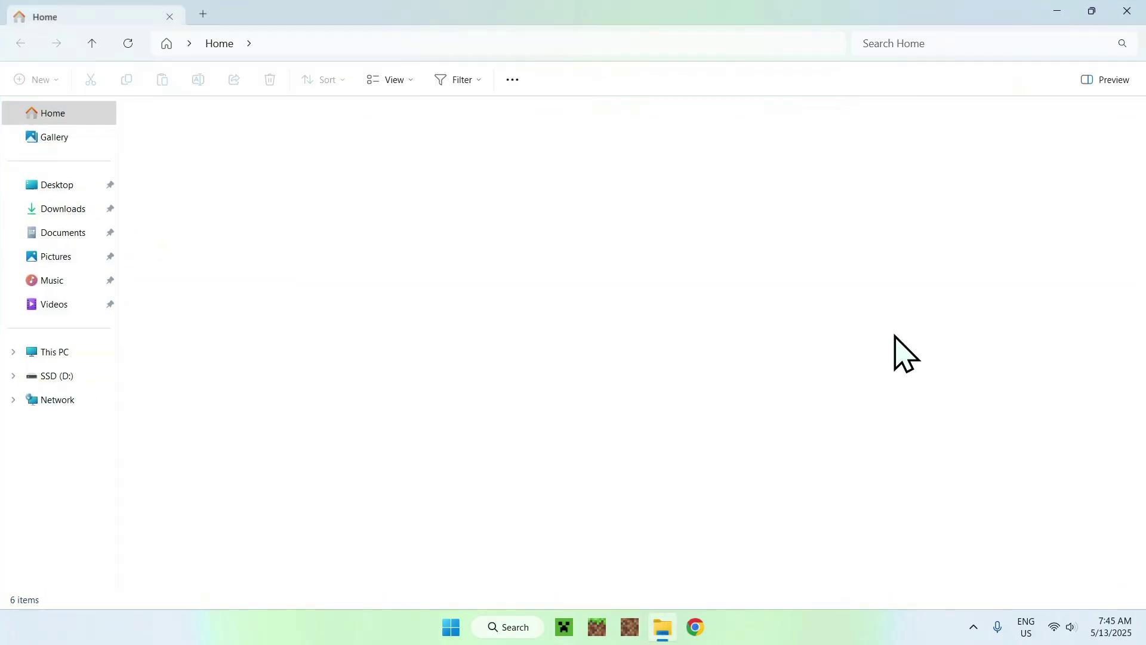
click(76, 208)
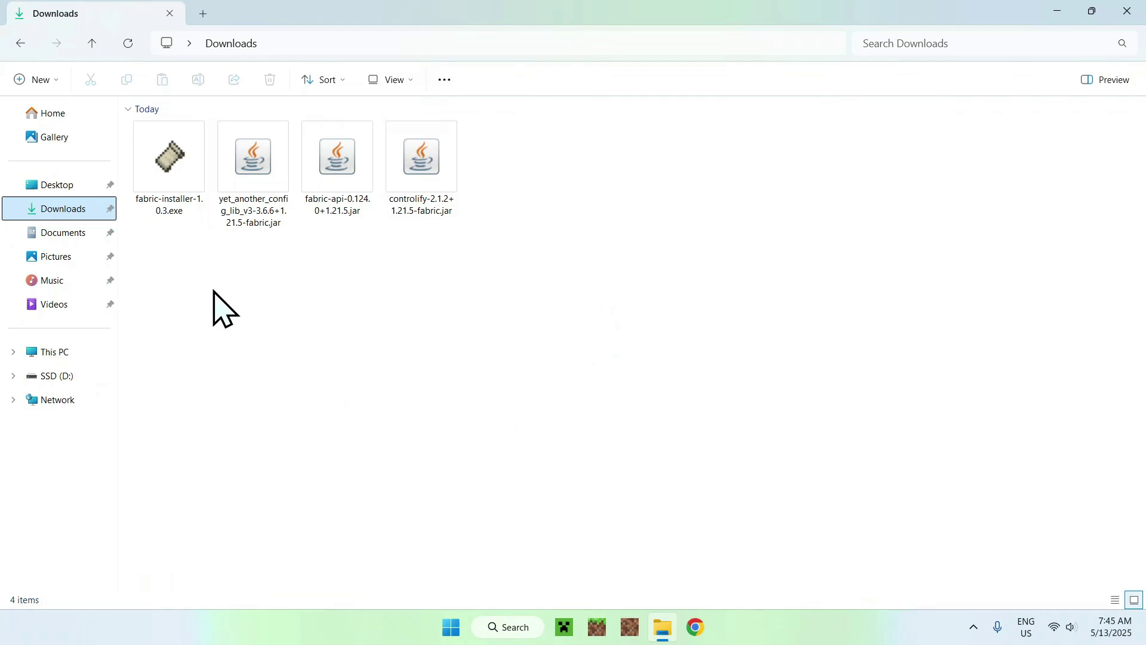
double_click(166, 202)
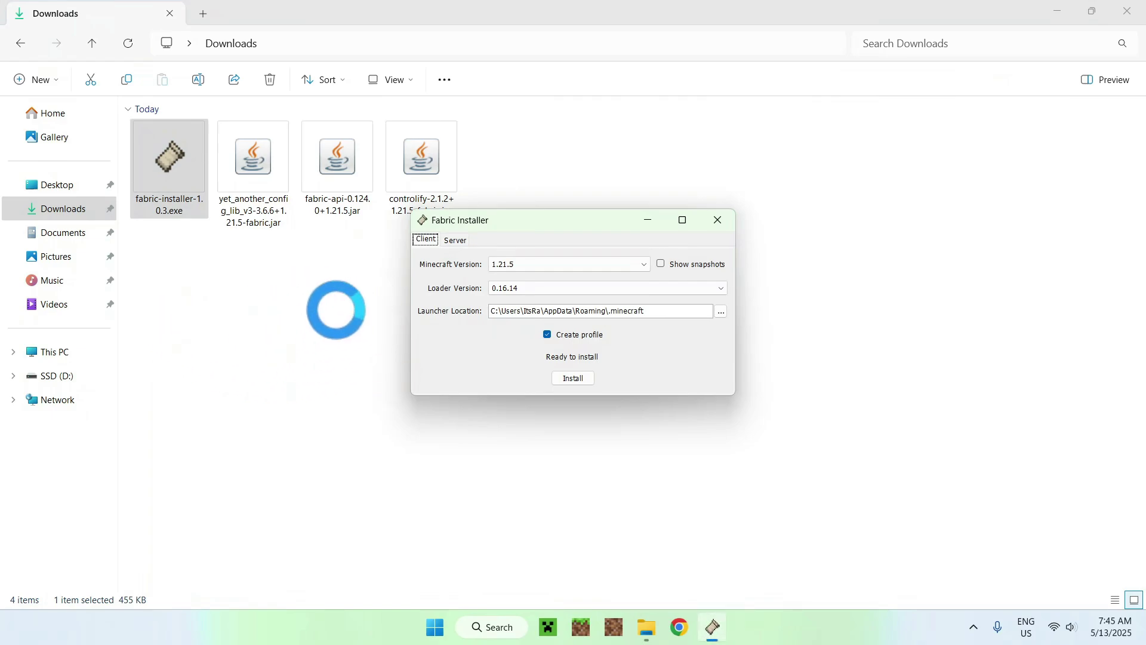
click(506, 263)
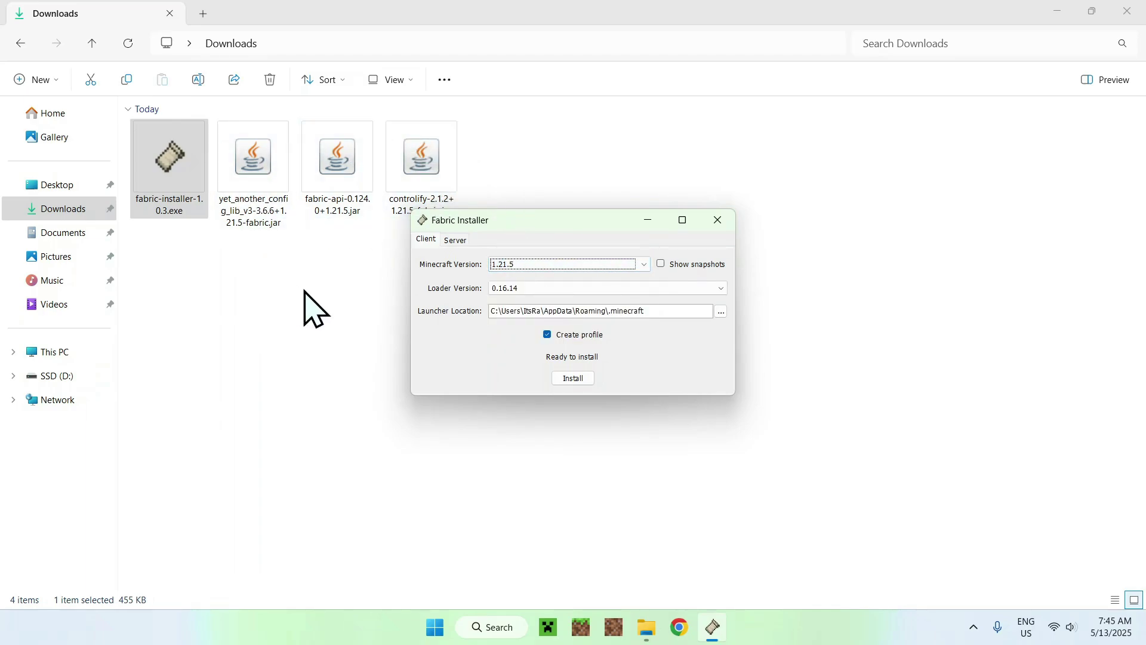
click(574, 384)
click(573, 339)
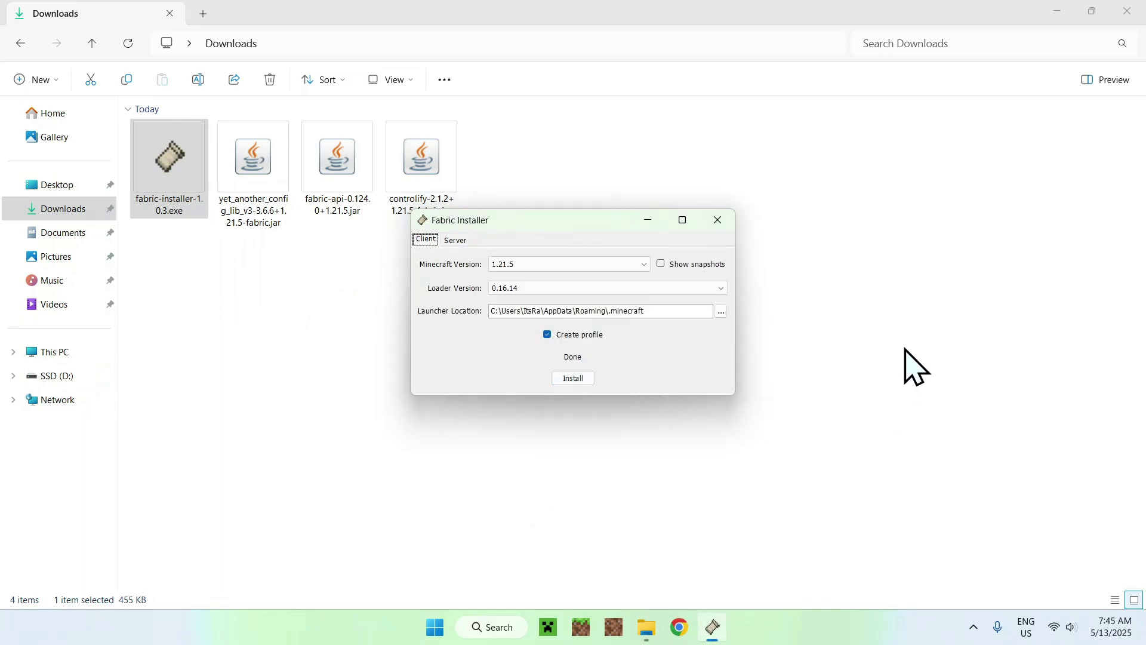
click(718, 220)
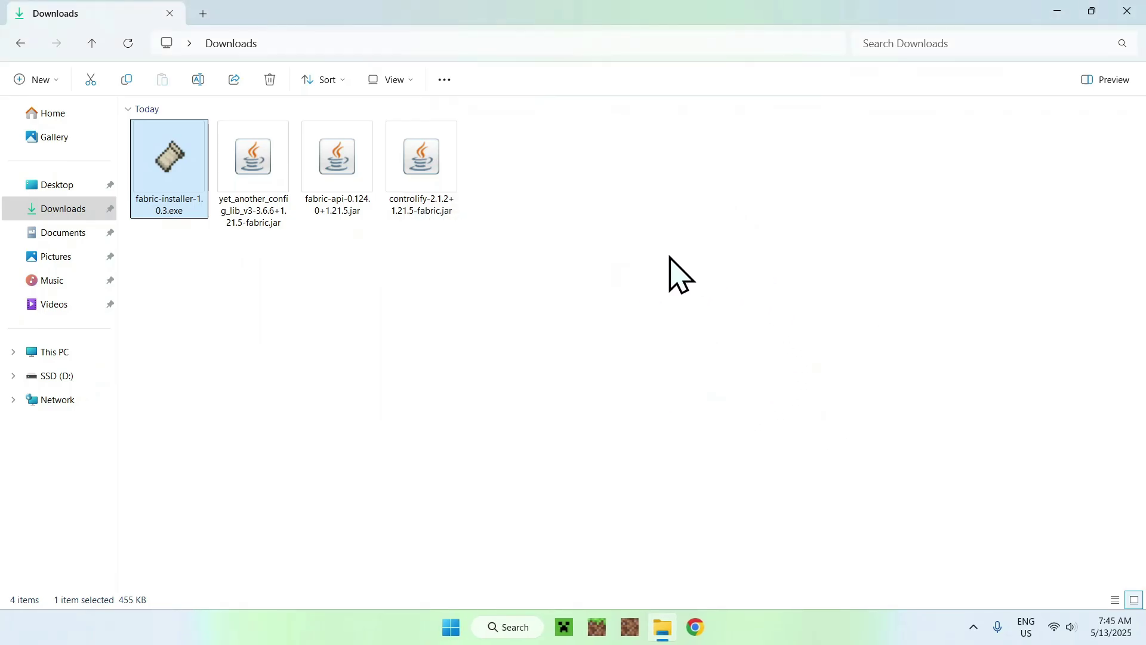
click(564, 626)
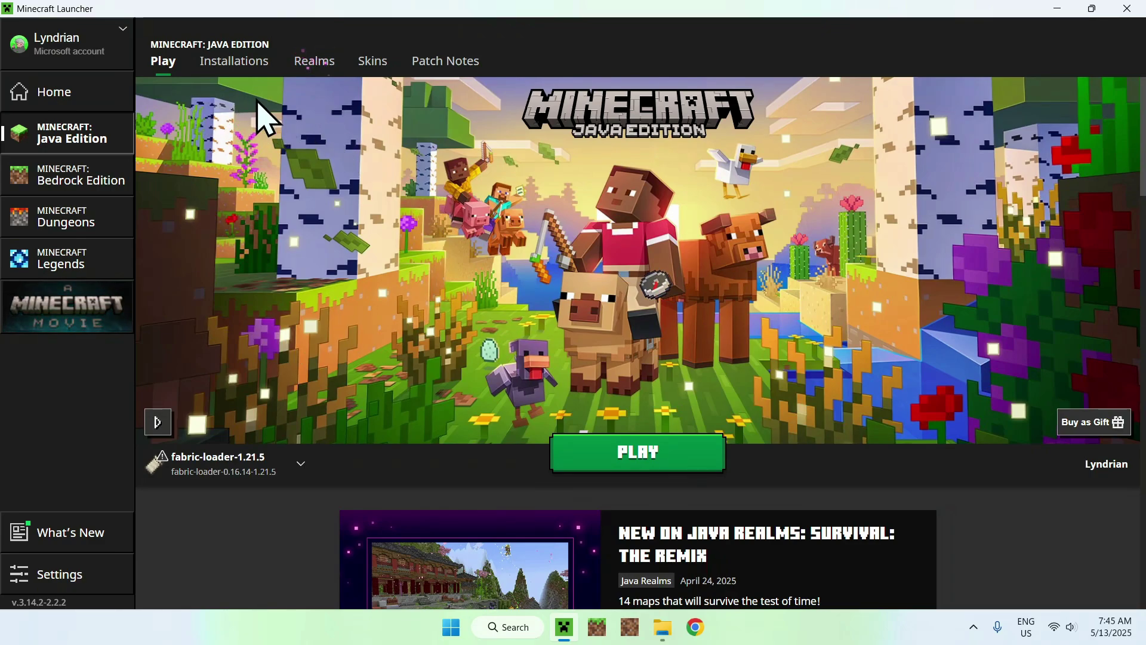
Open the fabric-loader-1.21.5 installation's game folder from the launcher's Installations list
click(230, 67)
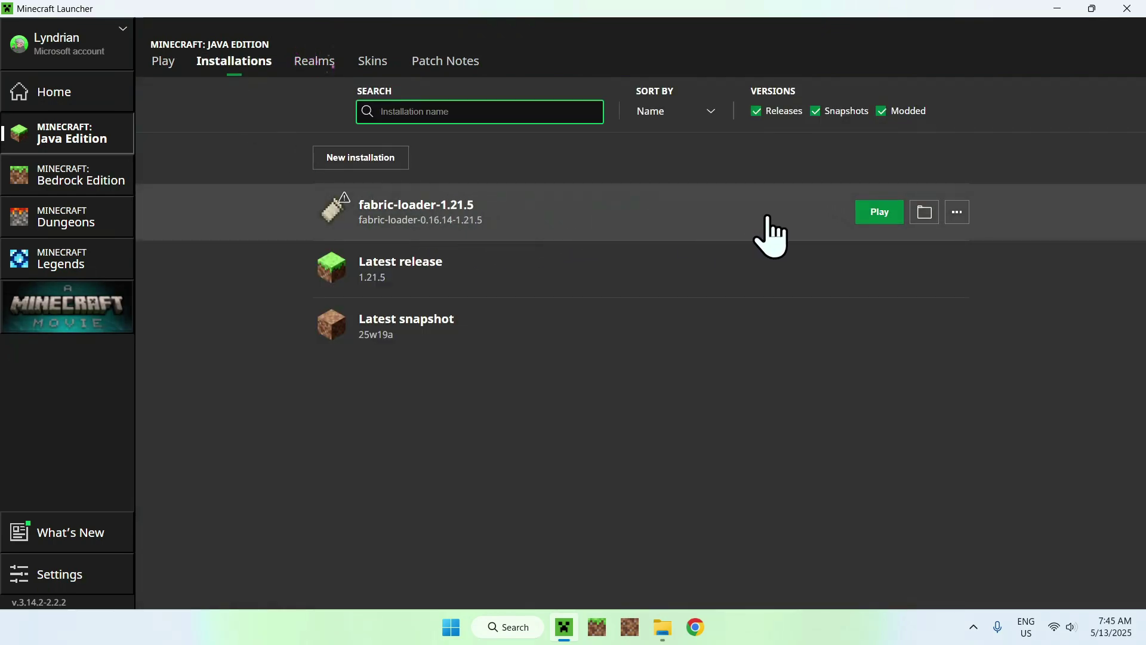
click(924, 215)
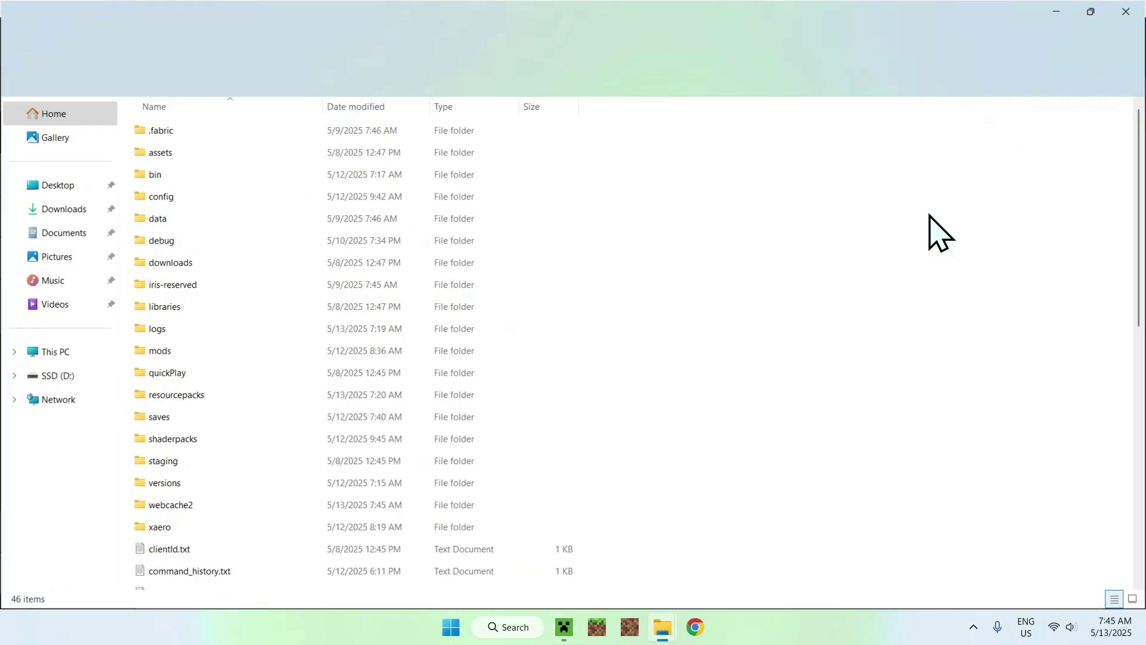
Copy the YACL, Fabric API and Controlify jars from Downloads into .minecraft's mods folder
click(207, 350)
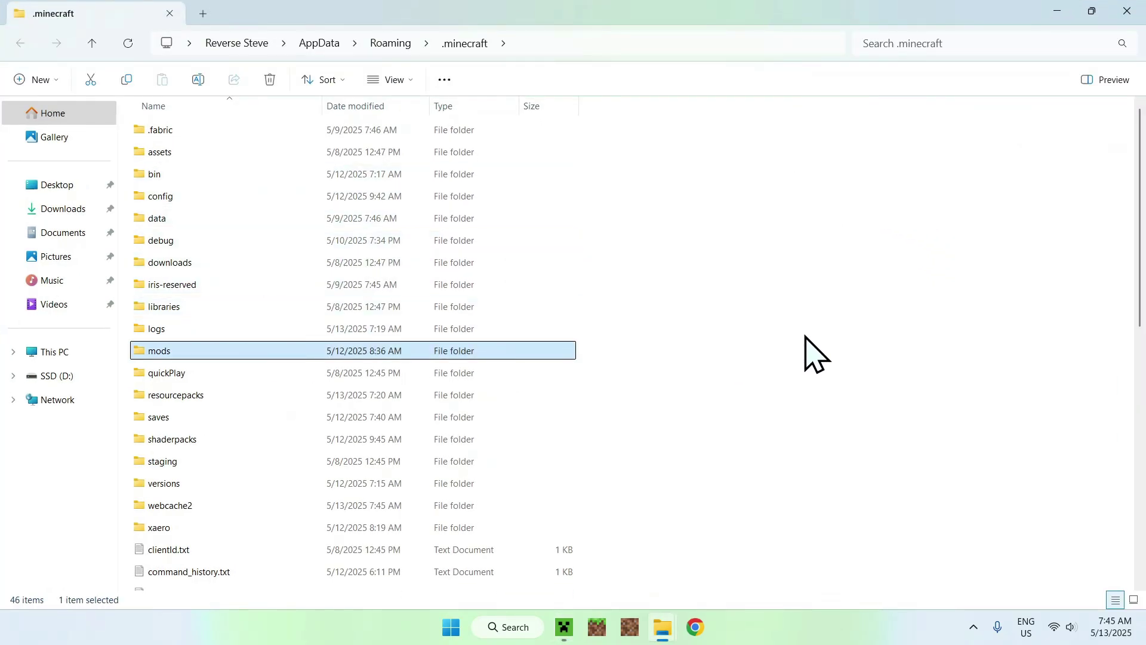
double_click(211, 351)
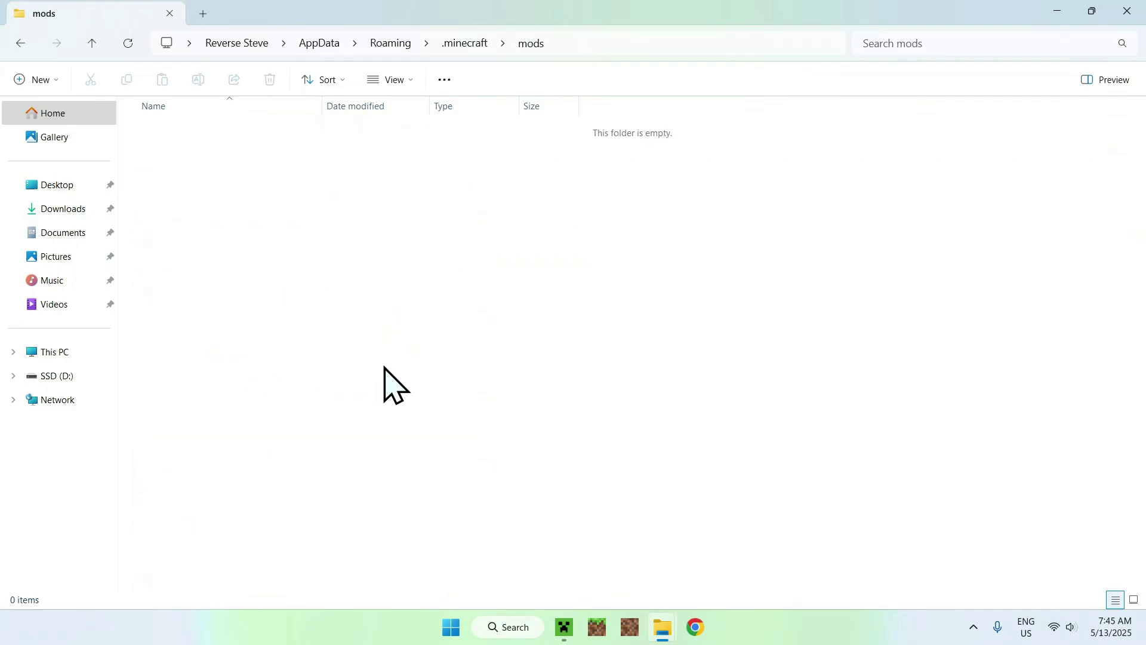
click(61, 210)
drag(565, 274, 286, 173)
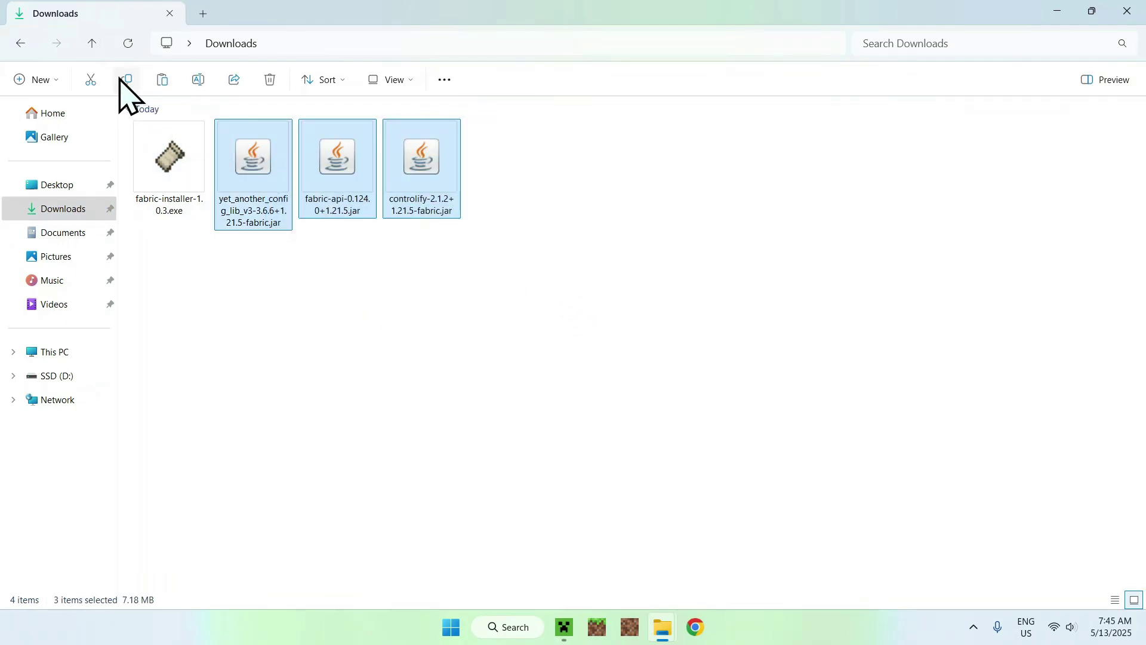
click(18, 43)
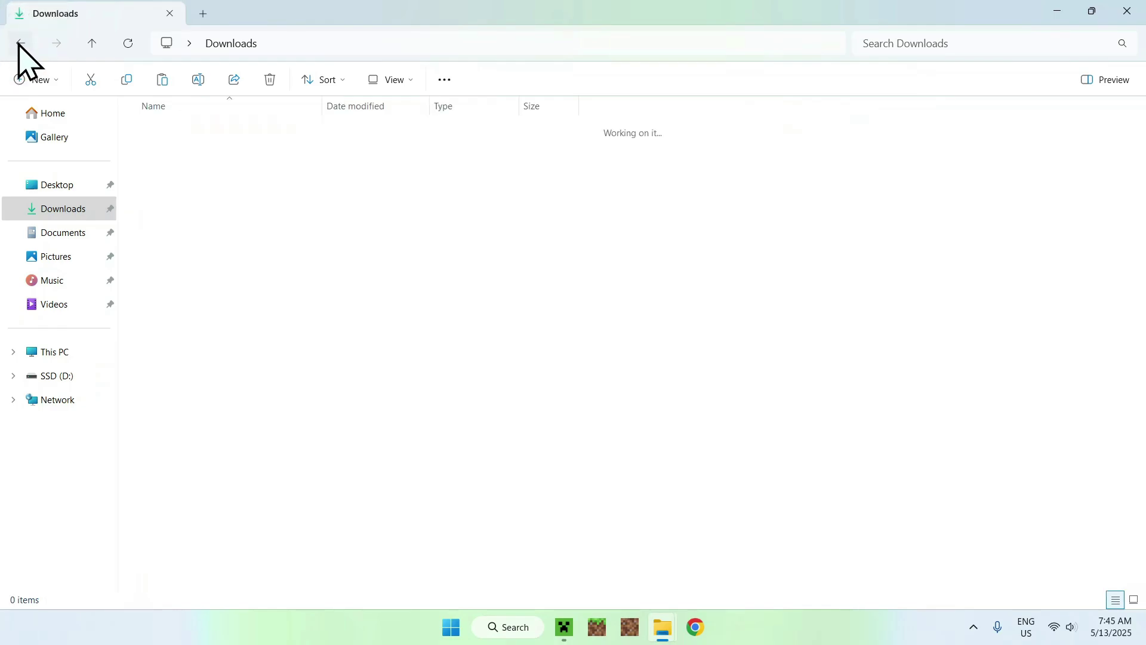
click(162, 80)
click(309, 203)
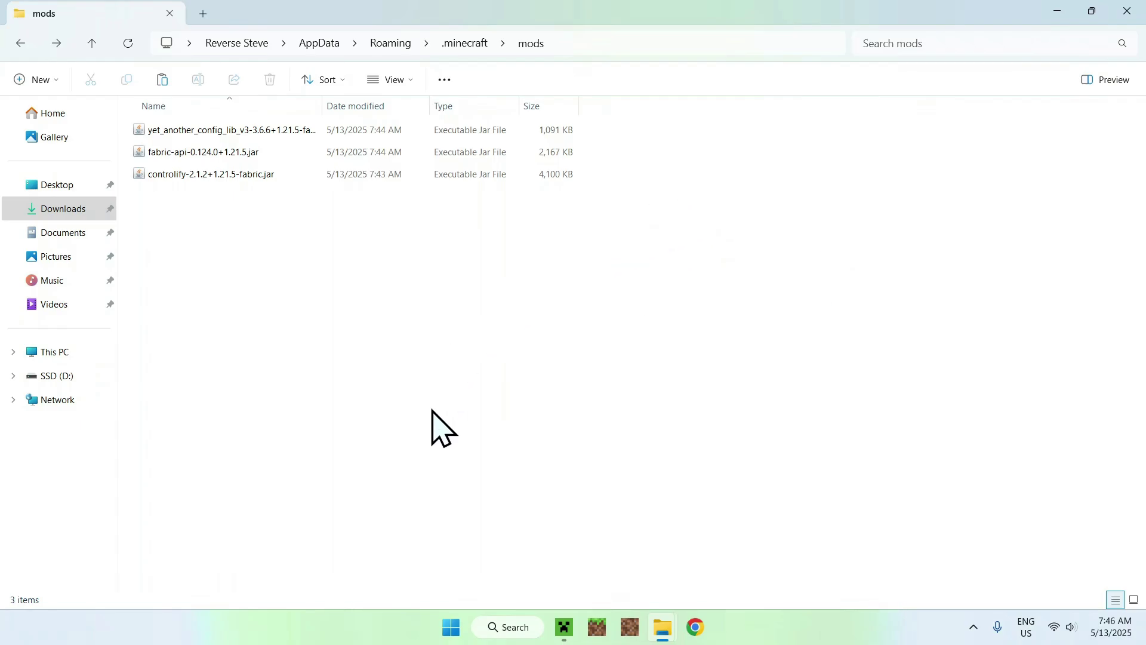
click(567, 625)
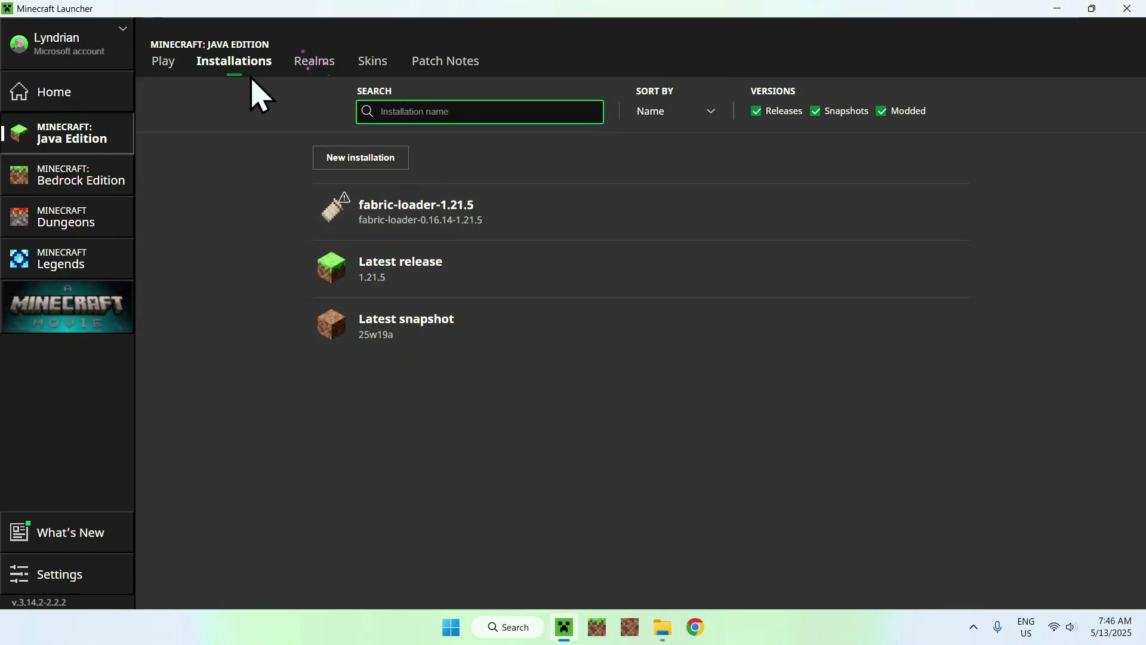
Launch Minecraft 1.21.5 from the Play page using the fabric-loader-1.21.5 profile
click(162, 62)
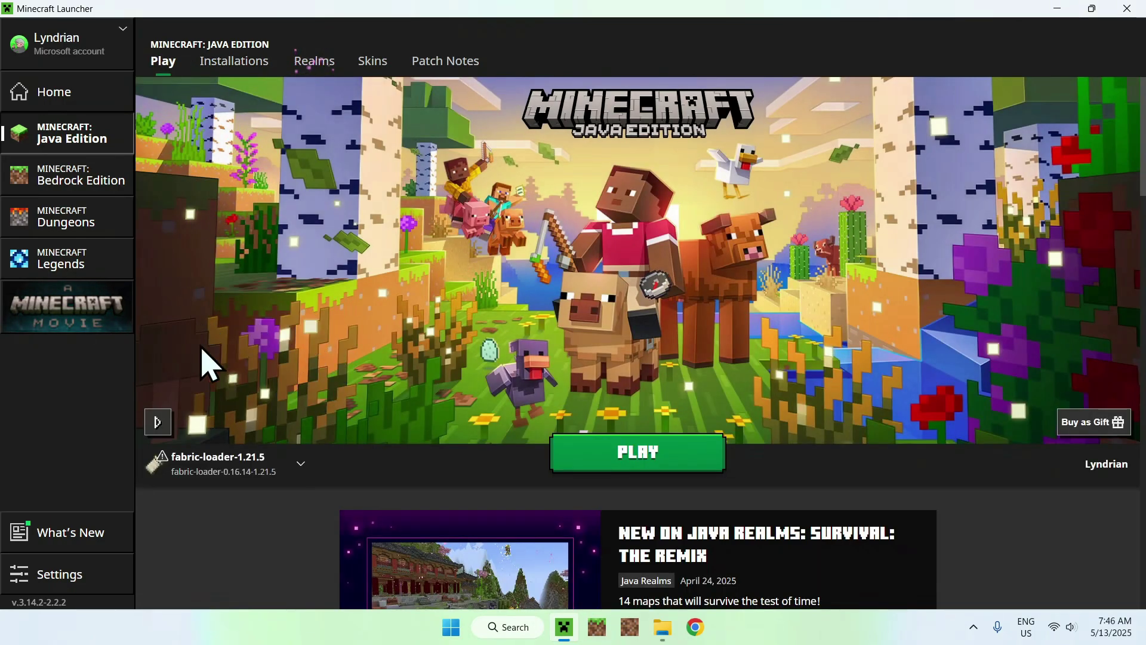
click(630, 451)
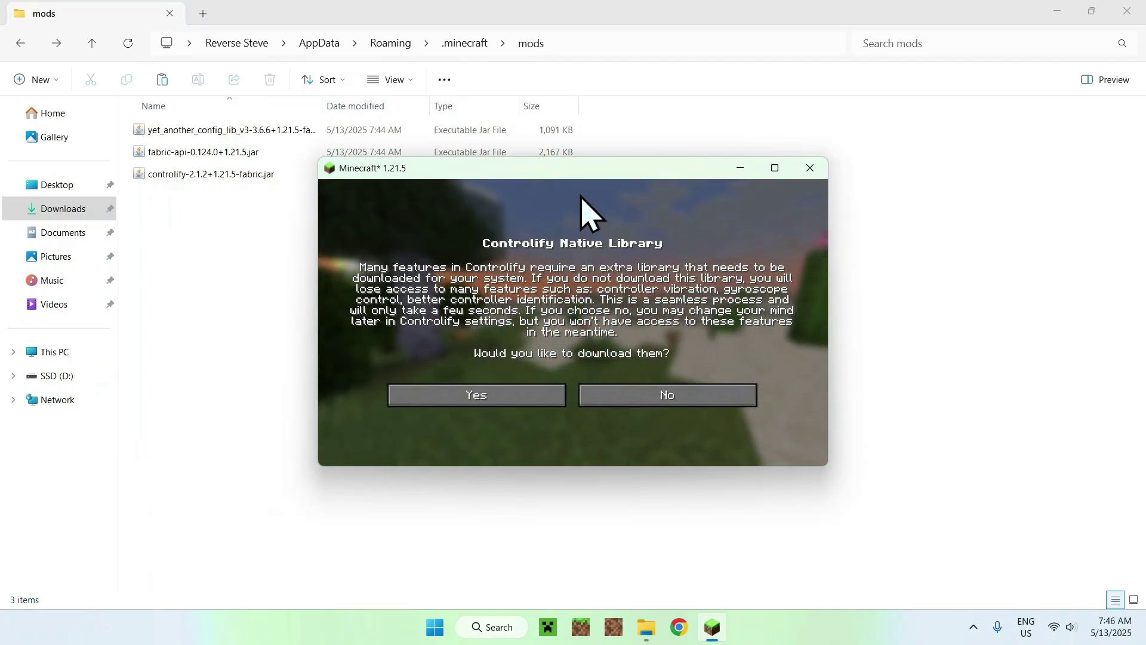
Maximize the game window and accept Controlify's SDL native library download
click(775, 168)
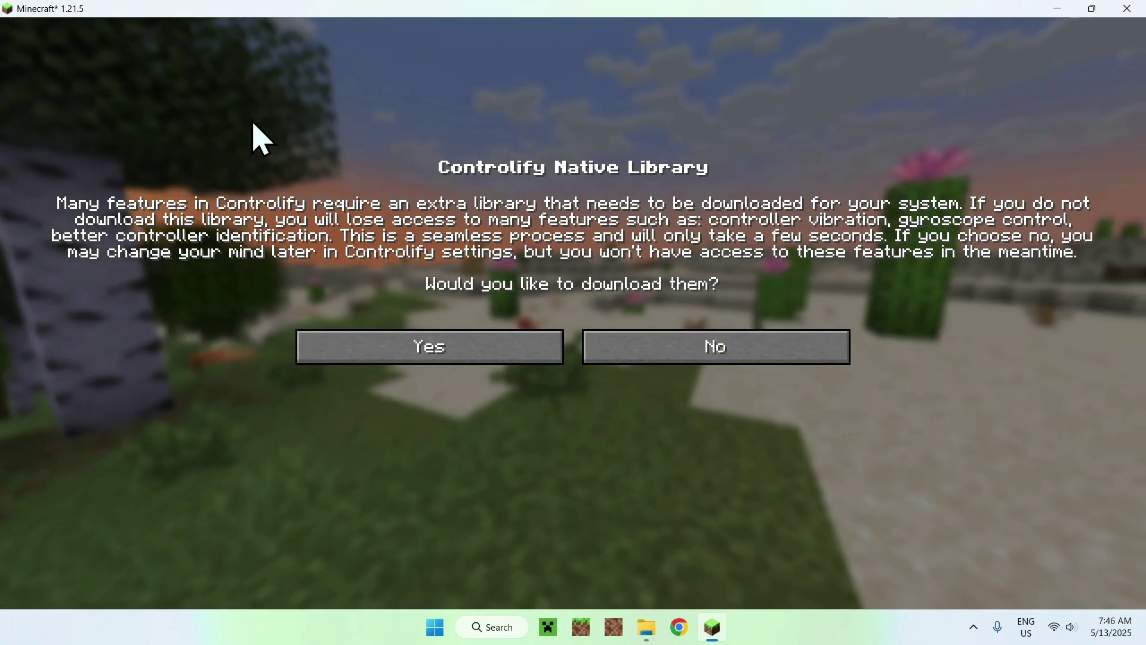
click(431, 348)
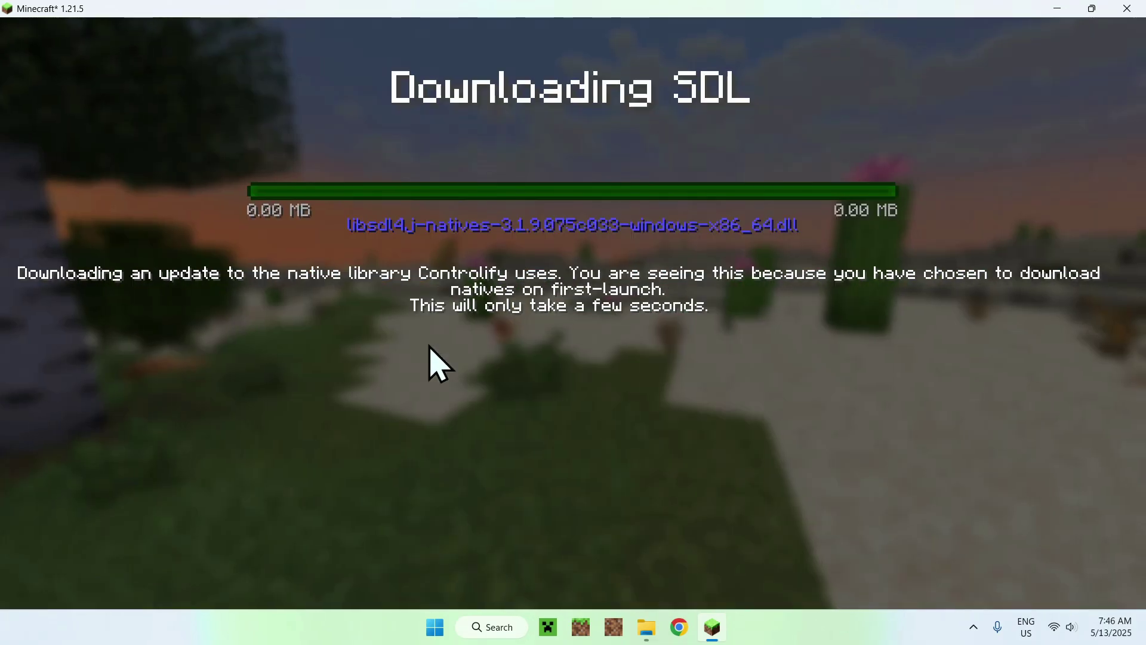